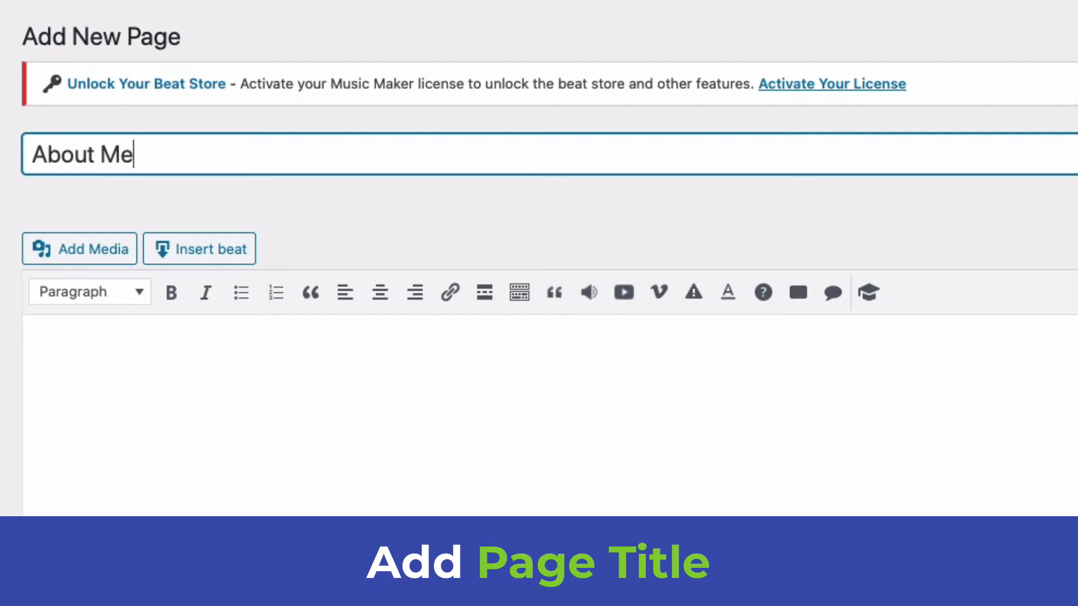
- Make the opening words "Lorem ipsum dolor sit amet" of the page's body text bold
{"action": "left_click", "coordinate": [844, 204]}
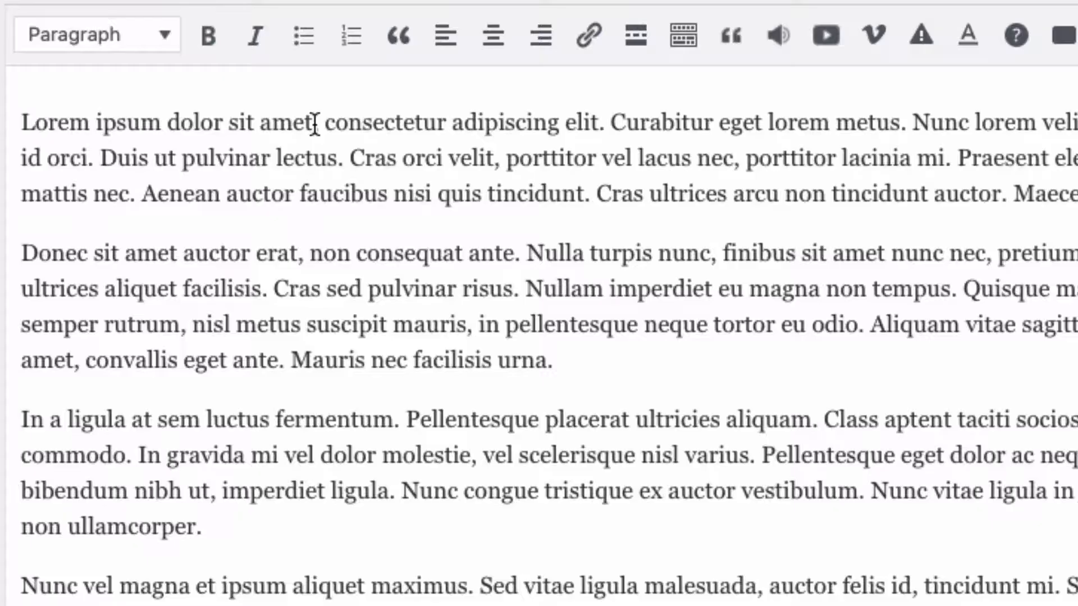
{"action": "left_click_drag", "start_coordinate": [315, 123], "coordinate": [22, 121]}
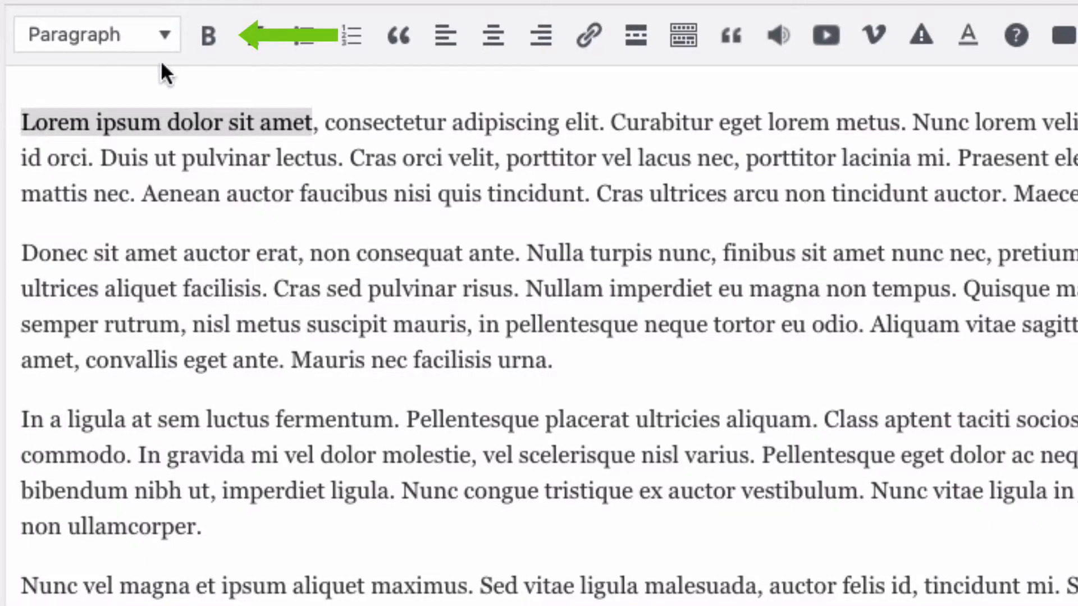
{"action": "left_click", "coordinate": [207, 45]}
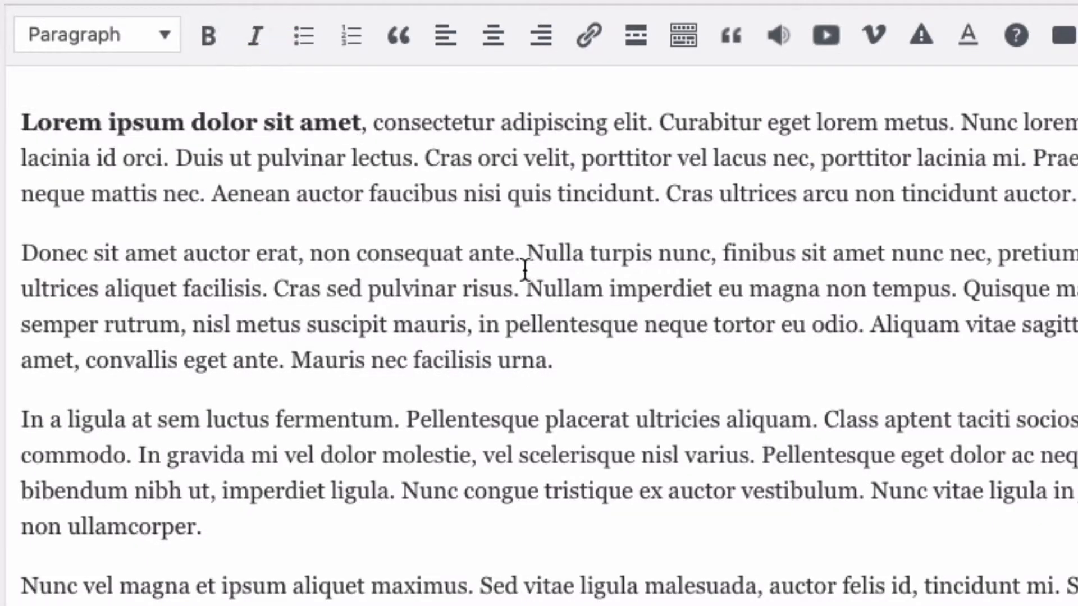
{"action": "left_click_drag", "start_coordinate": [526, 254], "coordinate": [709, 254]}
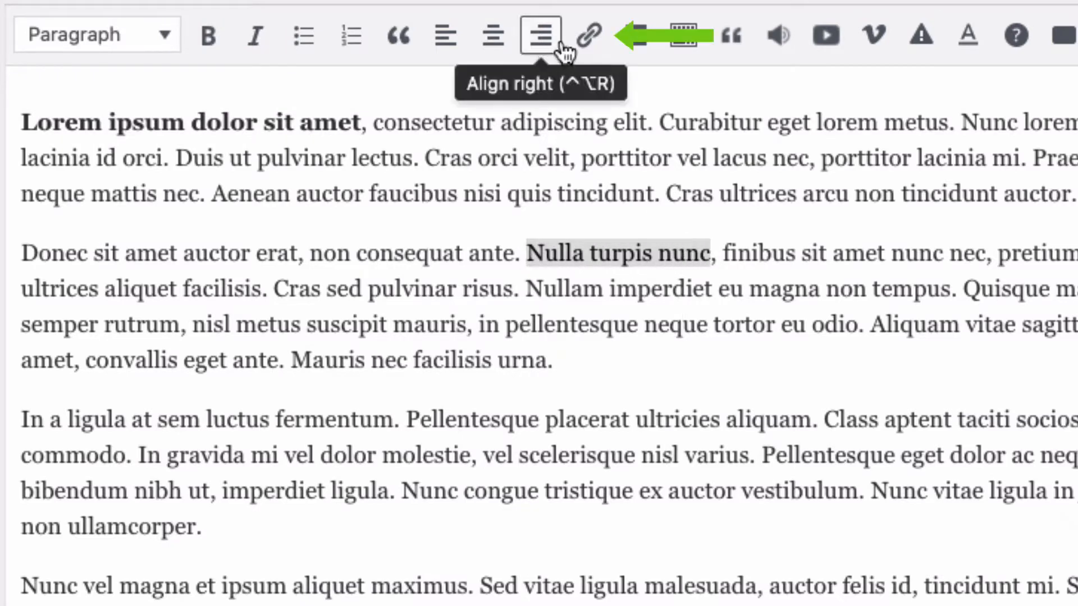
{"action": "left_click", "coordinate": [583, 45]}
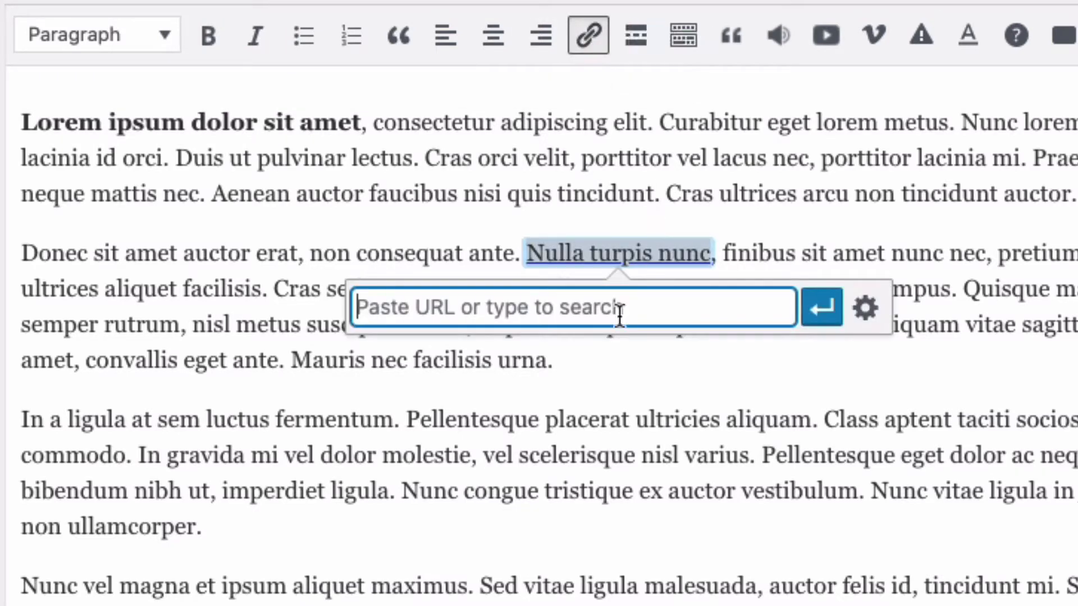
{"action": "type", "text": "http://google.com"}
{"action": "left_click", "coordinate": [821, 312]}
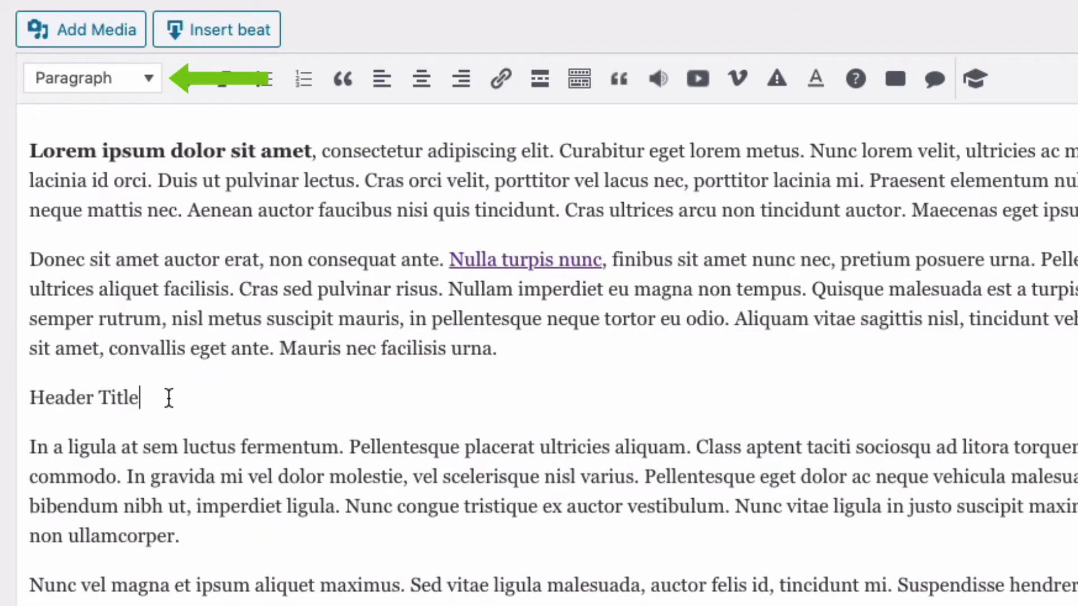
- Format the "Header Title" line as Heading 2
{"action": "left_click_drag", "start_coordinate": [166, 397], "coordinate": [31, 396]}
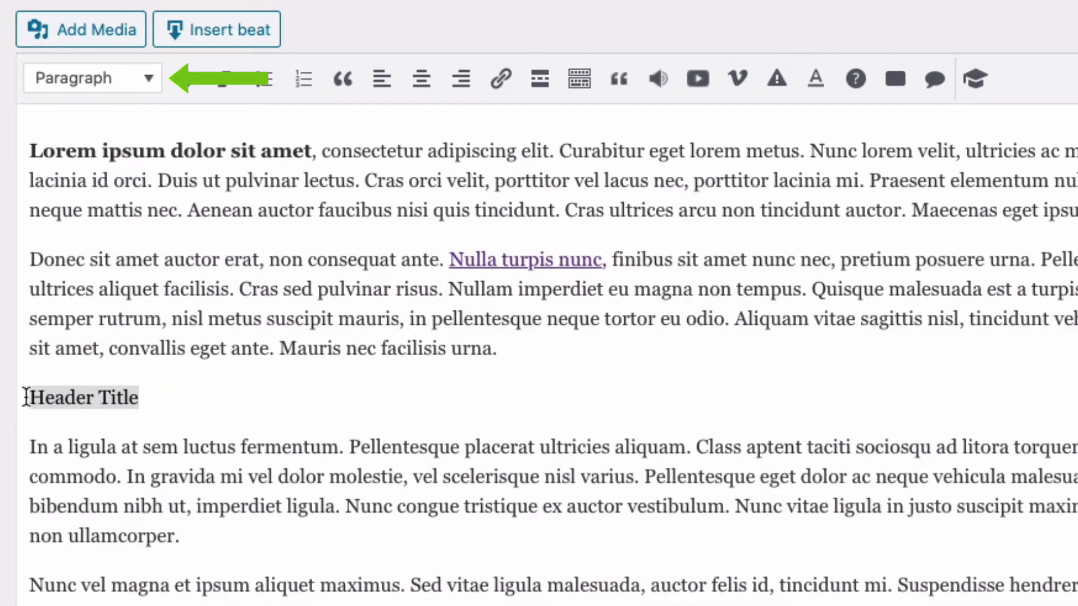
{"action": "left_click", "coordinate": [114, 82]}
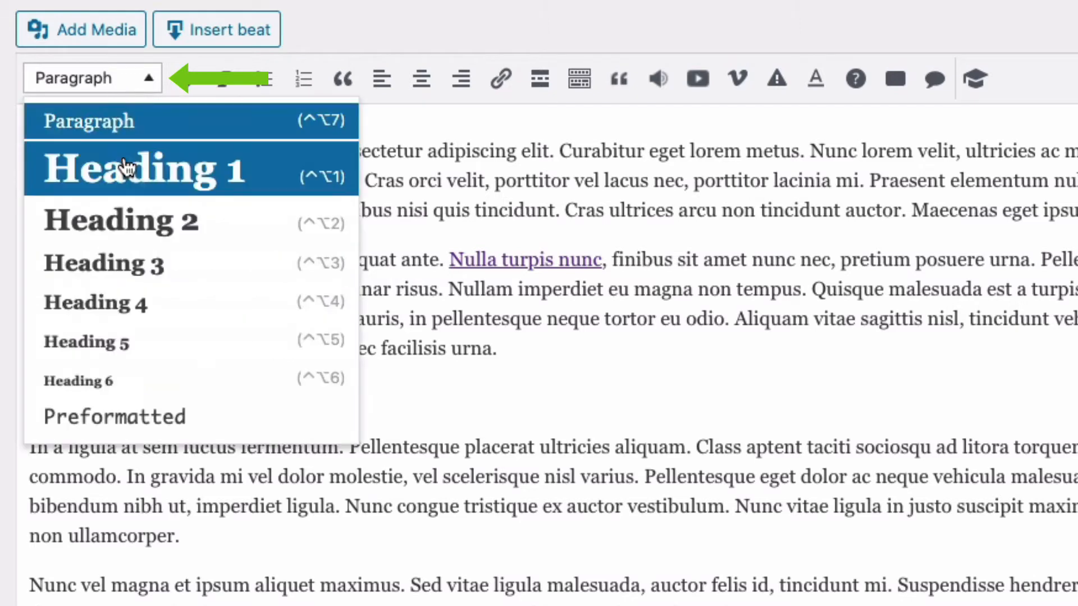
{"action": "left_click", "coordinate": [147, 216]}
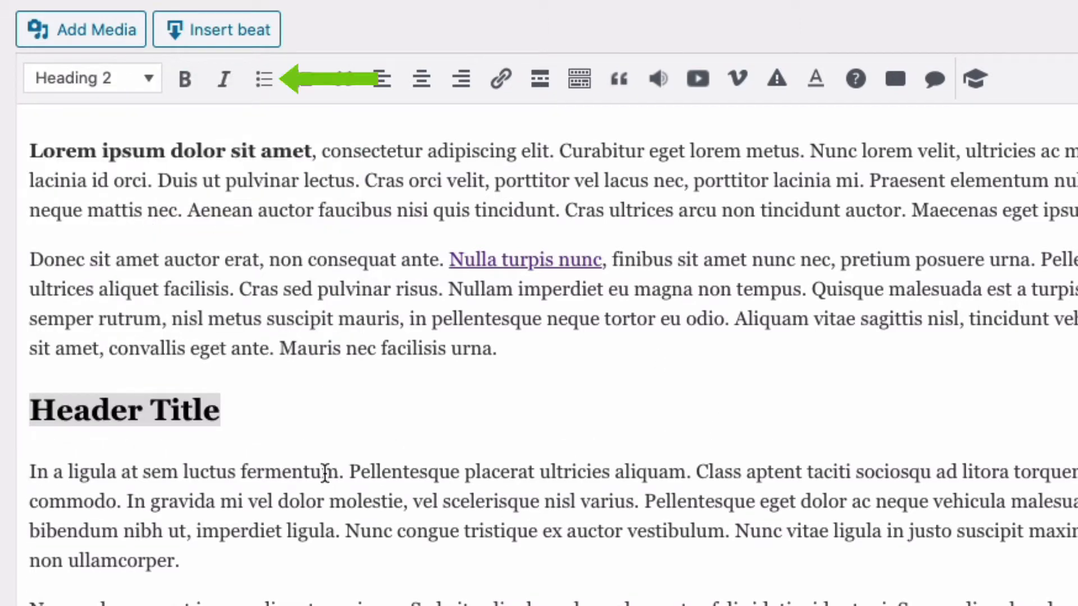
- Turn the first three lines below the heading into a bulleted list and check the content's HTML before returning to visual editing
{"action": "left_click", "coordinate": [347, 468]}
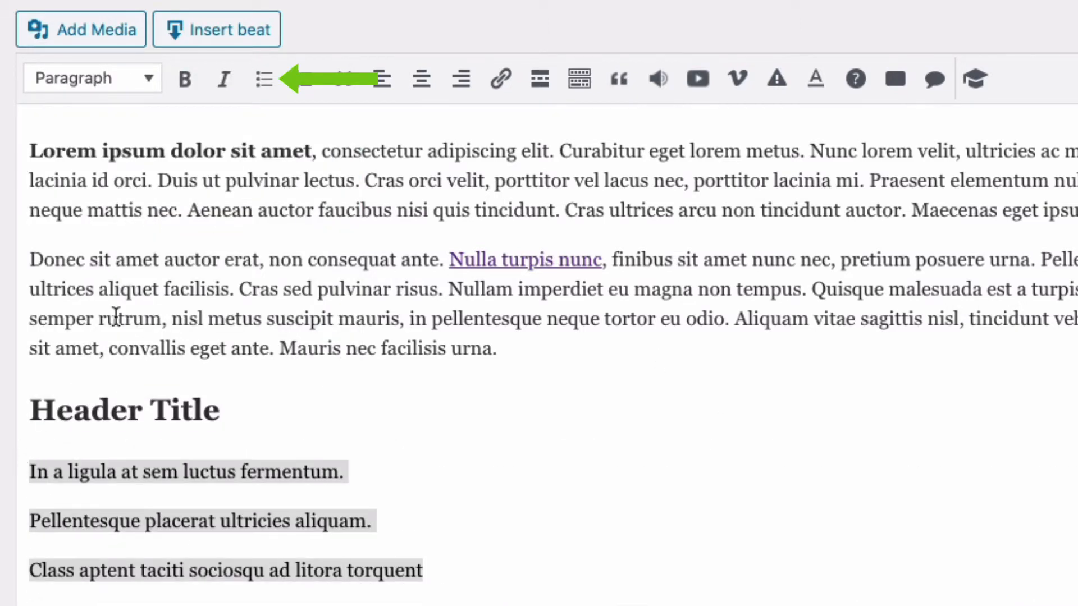
{"action": "left_click", "coordinate": [261, 84]}
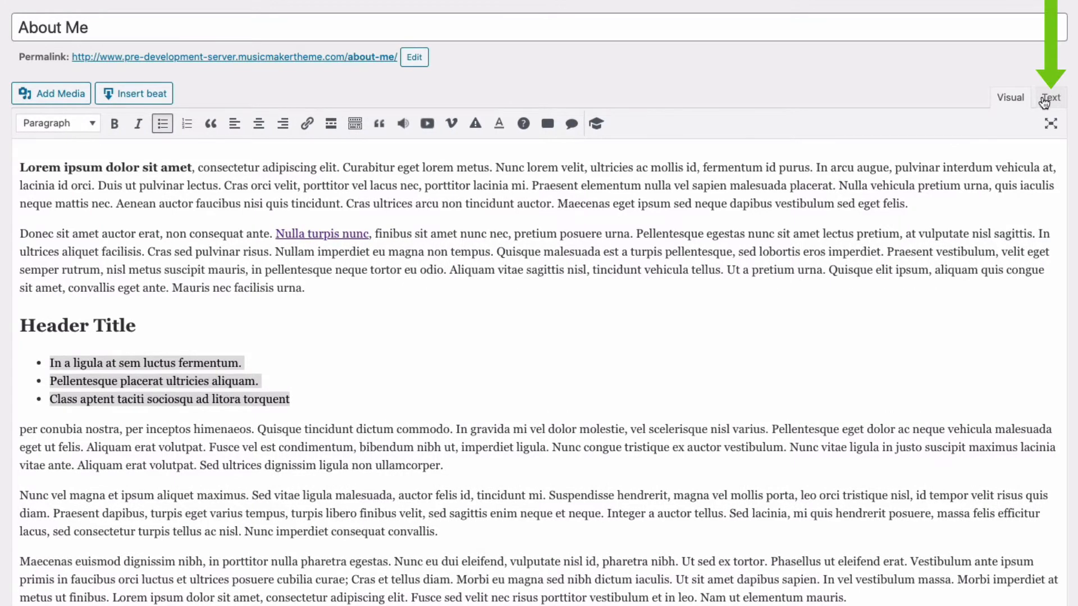
{"action": "left_click", "coordinate": [1044, 100]}
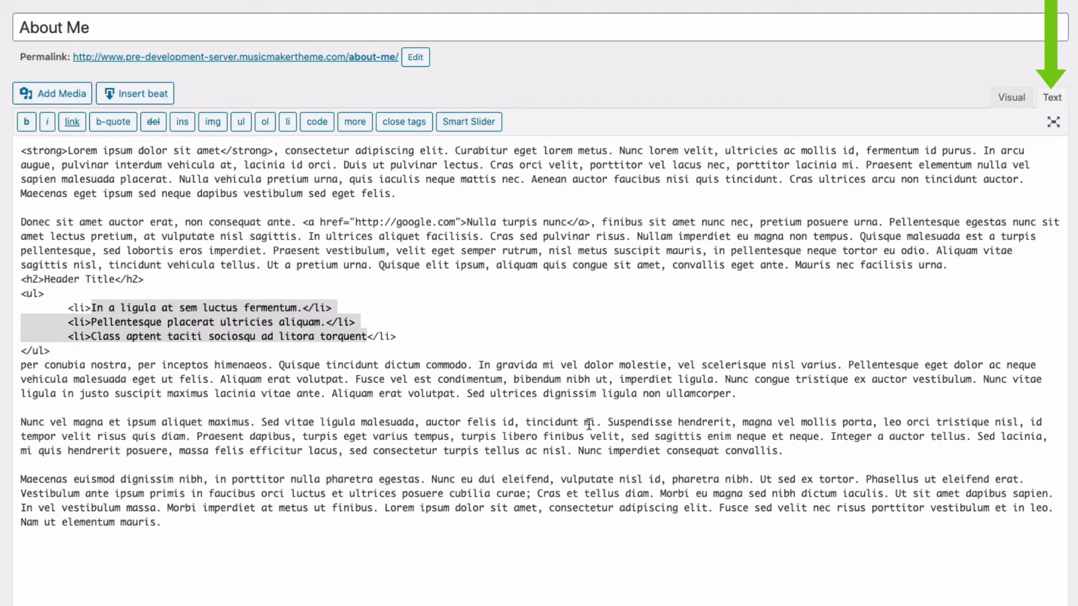
{"action": "left_click", "coordinate": [1009, 100]}
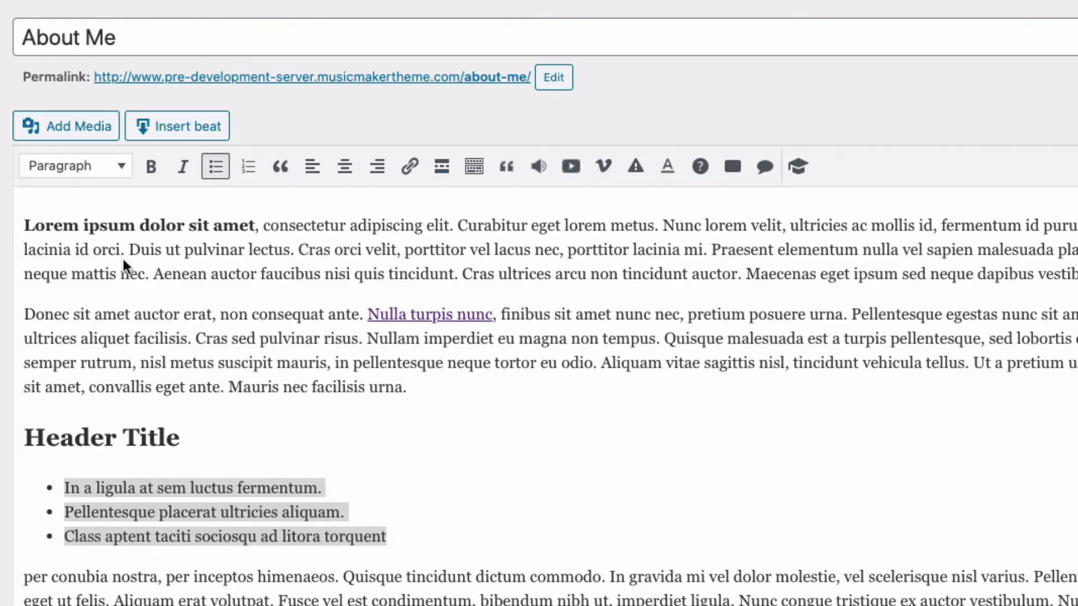
- Add an empty line above the first paragraph and choose the 1200 by 609 pixel portrait photo from the media library
{"action": "left_click", "coordinate": [25, 225]}
{"action": "key", "text": "Return"}
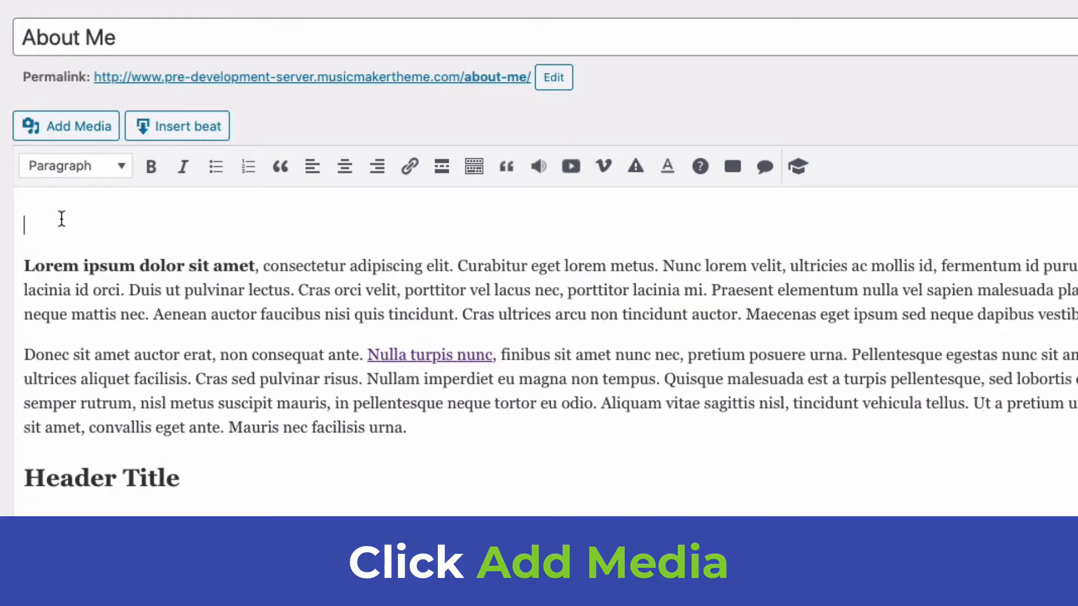
{"action": "left_click", "coordinate": [77, 133]}
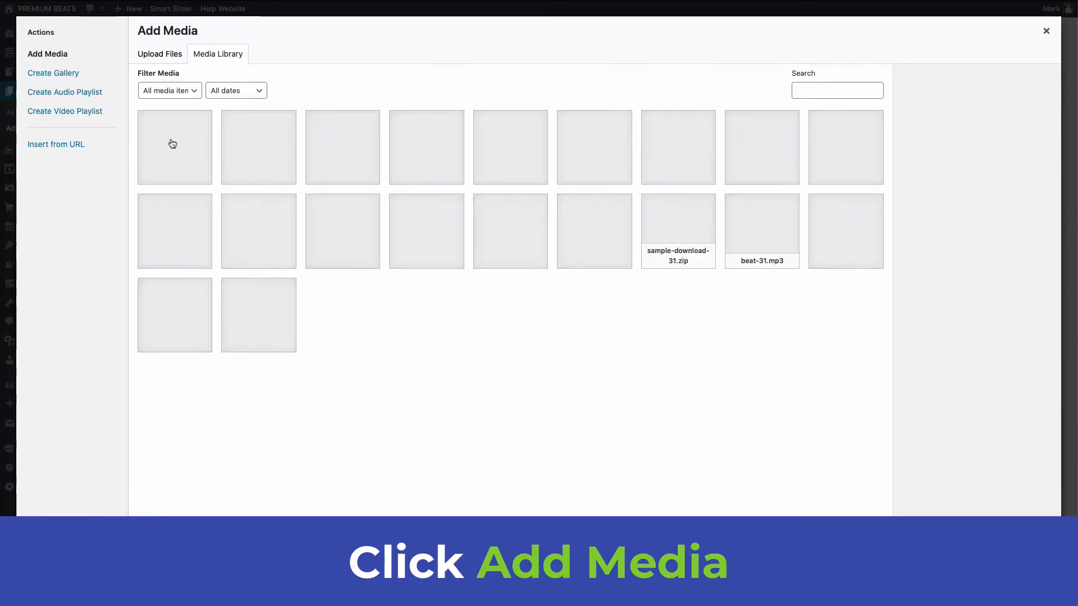
{"action": "left_click_drag", "start_coordinate": [1076, 51], "coordinate": [664, 174]}
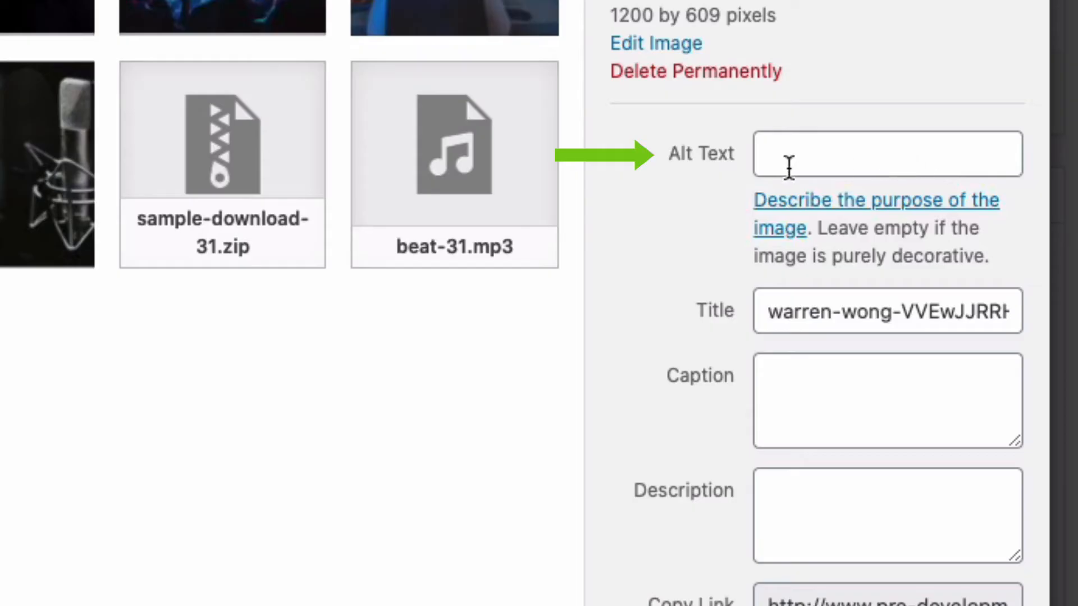
- Add alt text to the photo and insert it into the page at full size, with no alignment and no link
{"action": "left_click", "coordinate": [843, 162]}
{"action": "type", "text": "A"}
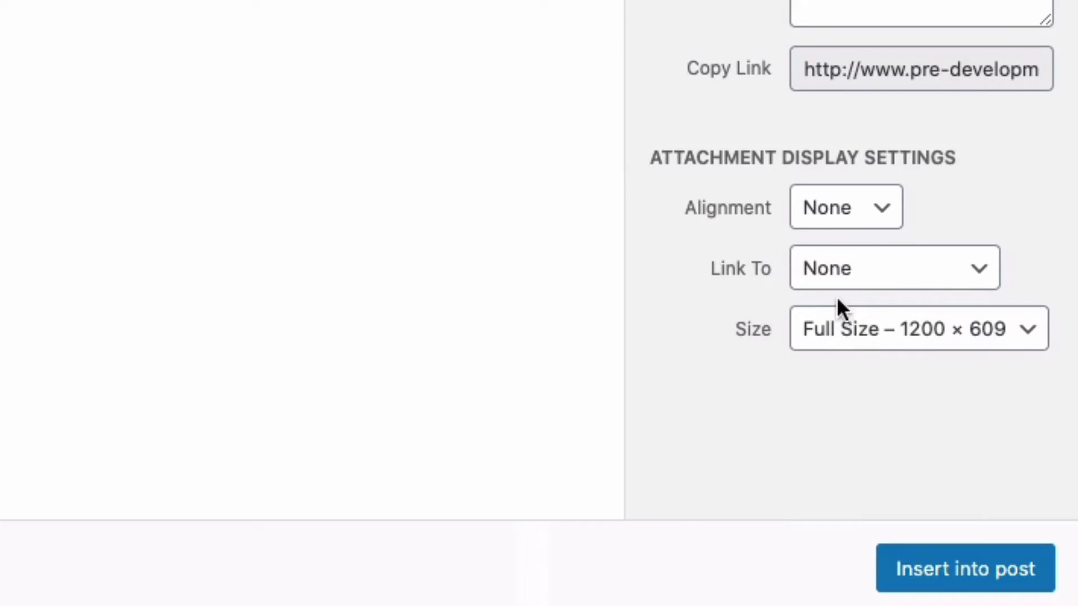
{"action": "left_click", "coordinate": [836, 269]}
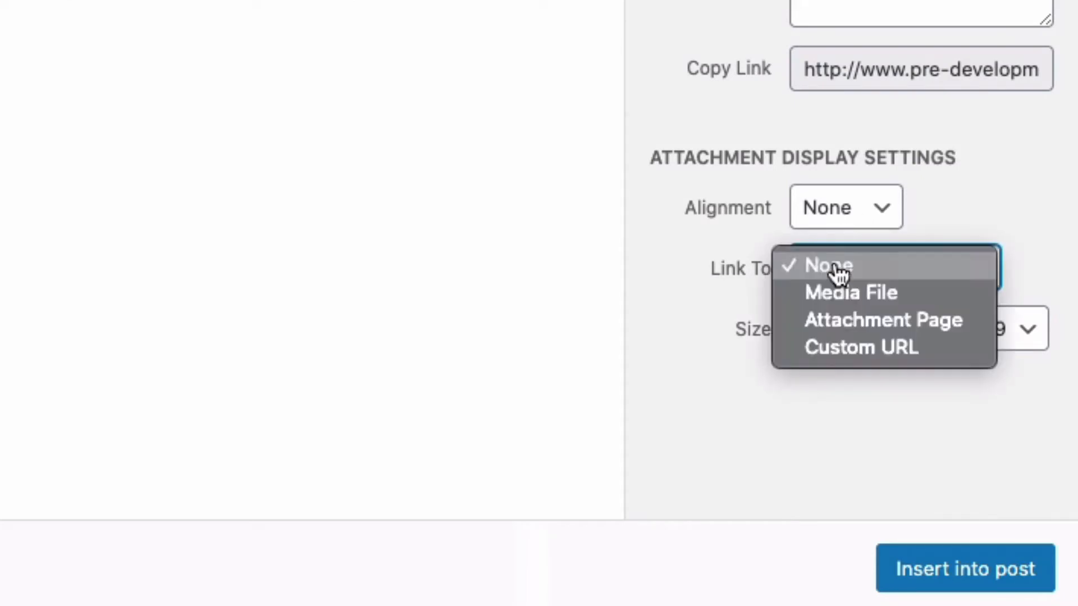
{"action": "left_click", "coordinate": [785, 331]}
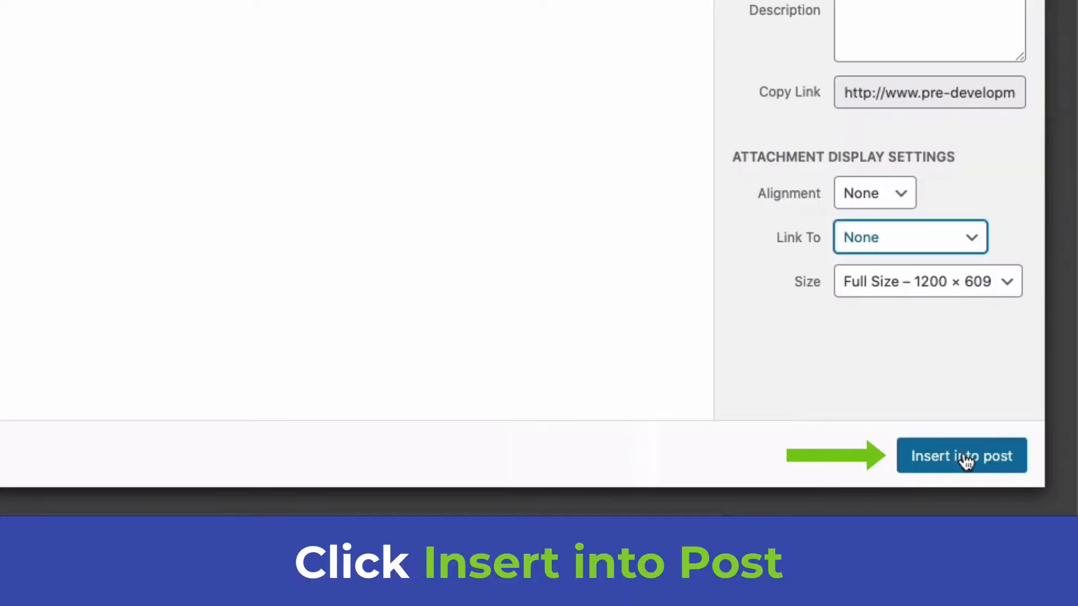
{"action": "left_click", "coordinate": [967, 458]}
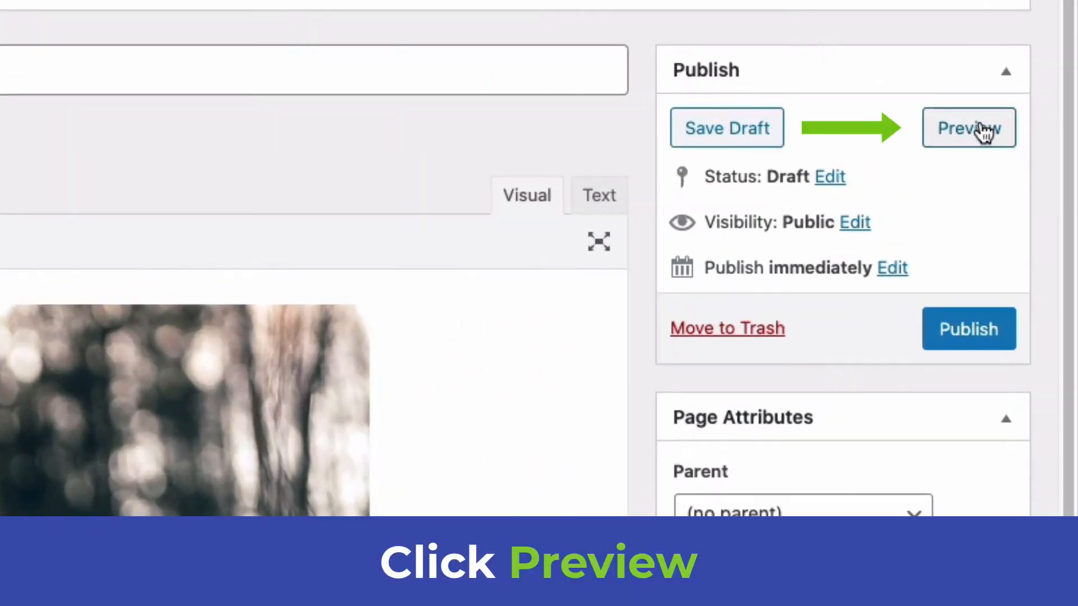
- Preview the About Me page and look through its layout with the inserted photo
{"action": "left_click", "coordinate": [983, 132]}
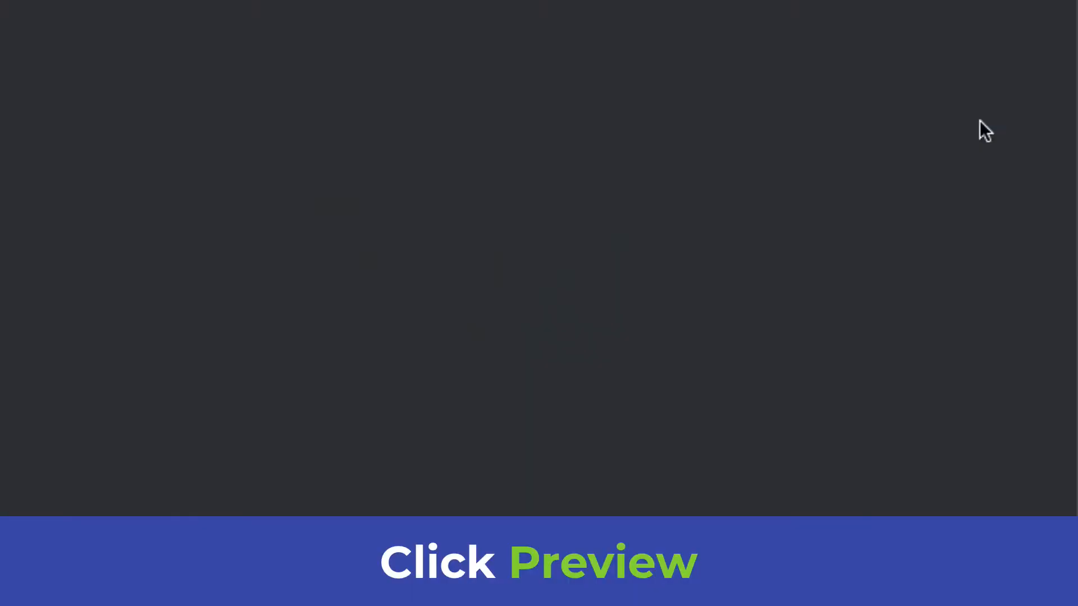
{"action": "scroll", "coordinate": [217, 263], "scroll_direction": "down", "scroll_amount": 3}
{"action": "scroll", "coordinate": [262, 275], "scroll_direction": "up", "scroll_amount": 3}
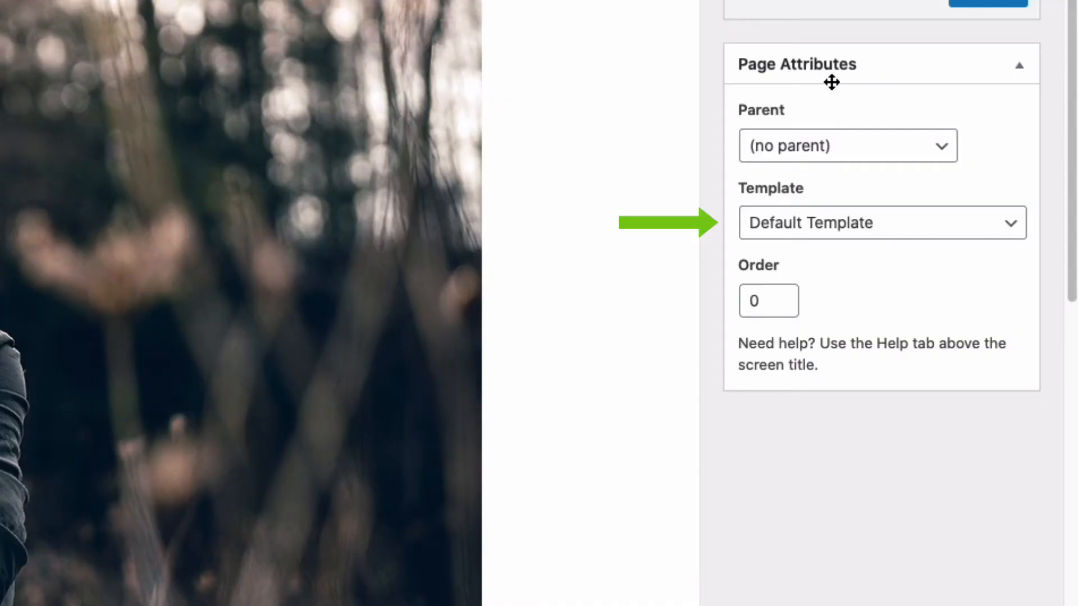
- Set the page template to Full Width
{"action": "left_click", "coordinate": [884, 231]}
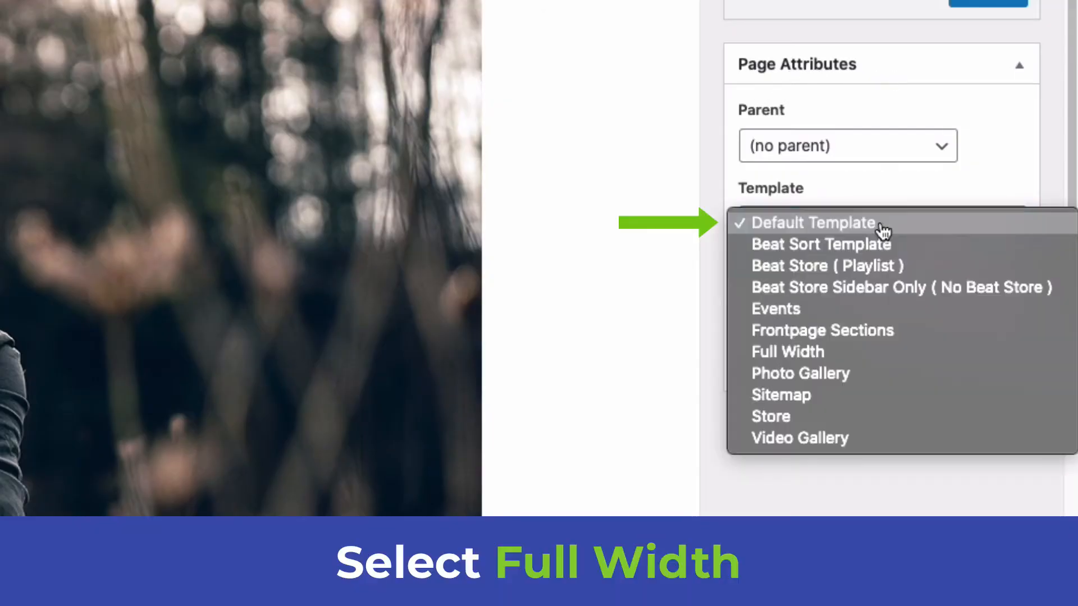
{"action": "left_click", "coordinate": [842, 359]}
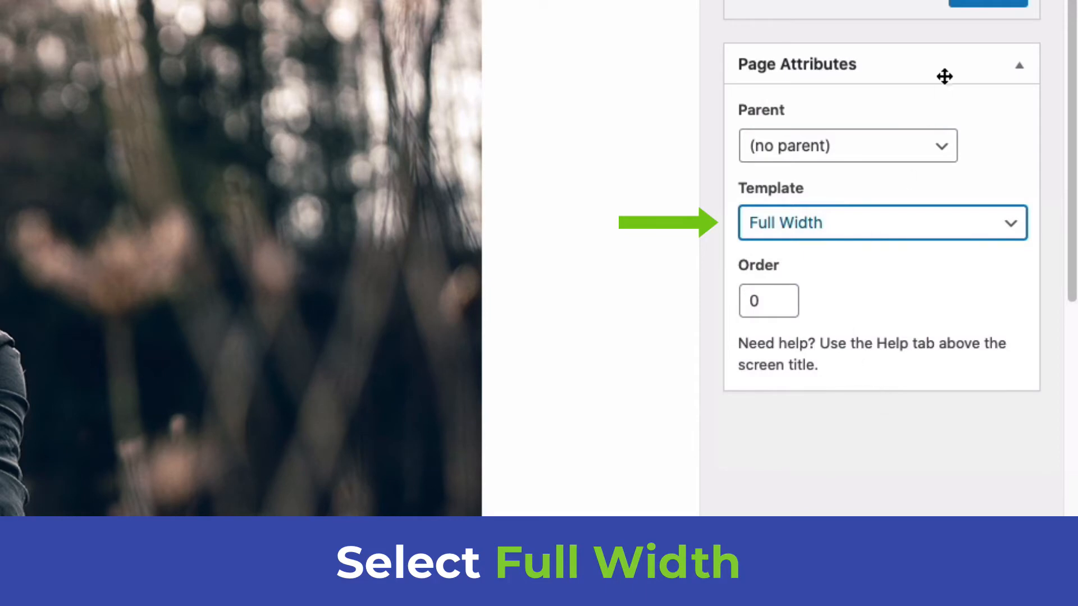
{"action": "left_click", "coordinate": [950, 60]}
{"action": "left_click", "coordinate": [951, 61]}
{"action": "left_click", "coordinate": [951, 60]}
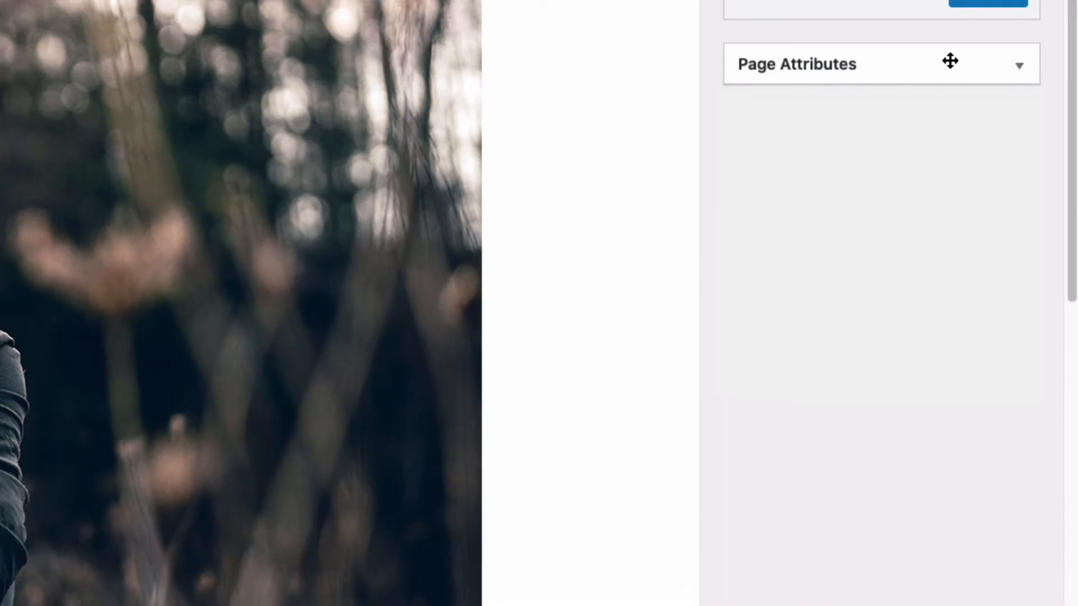
{"action": "left_click", "coordinate": [950, 60]}
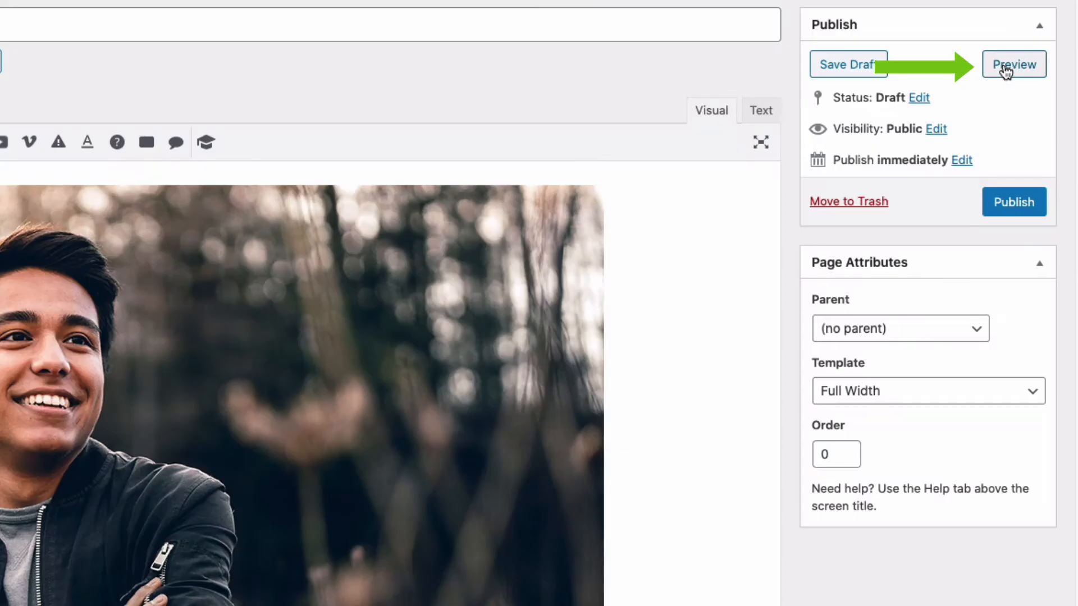
- Refresh the page preview and review the full-width layout from the photo down to the text
{"action": "left_click", "coordinate": [1005, 66]}
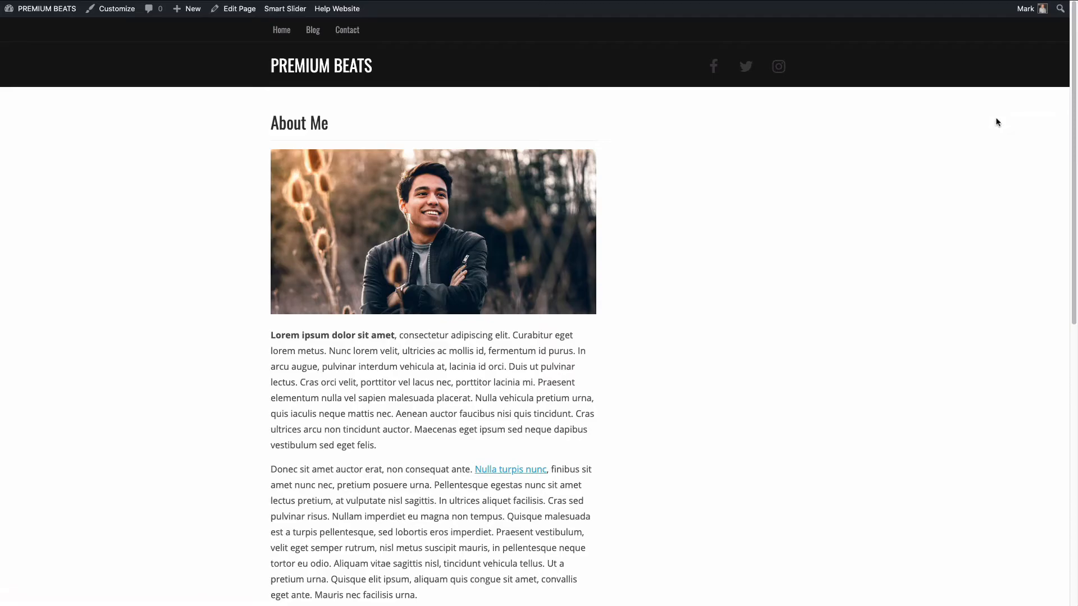
{"action": "key", "text": "super+r"}
{"action": "scroll", "coordinate": [577, 287], "scroll_direction": "down", "scroll_amount": 5}
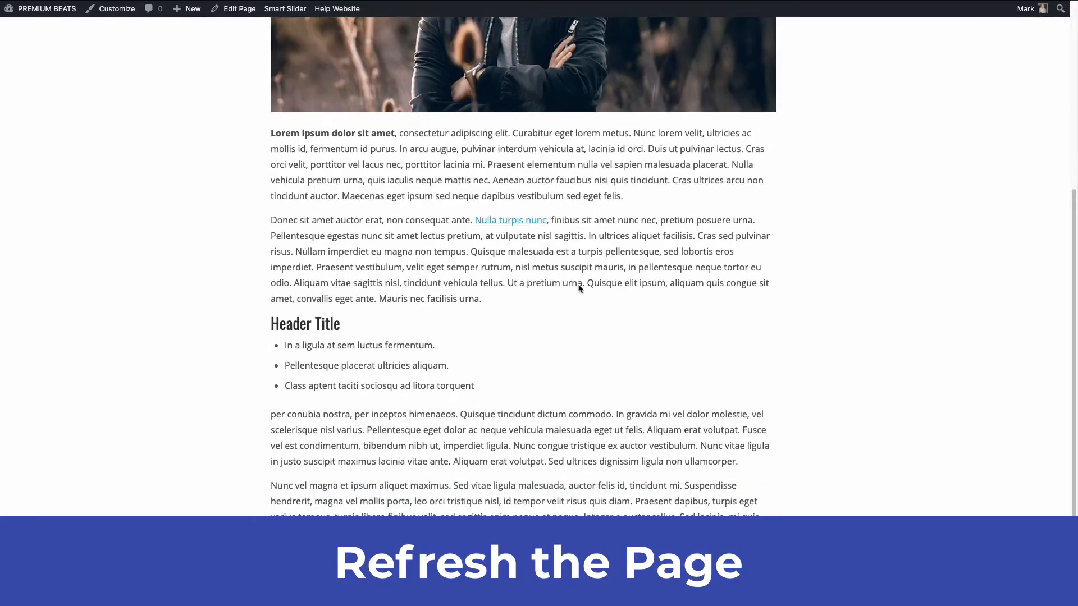
{"action": "scroll", "coordinate": [577, 287], "scroll_direction": "up", "scroll_amount": 5}
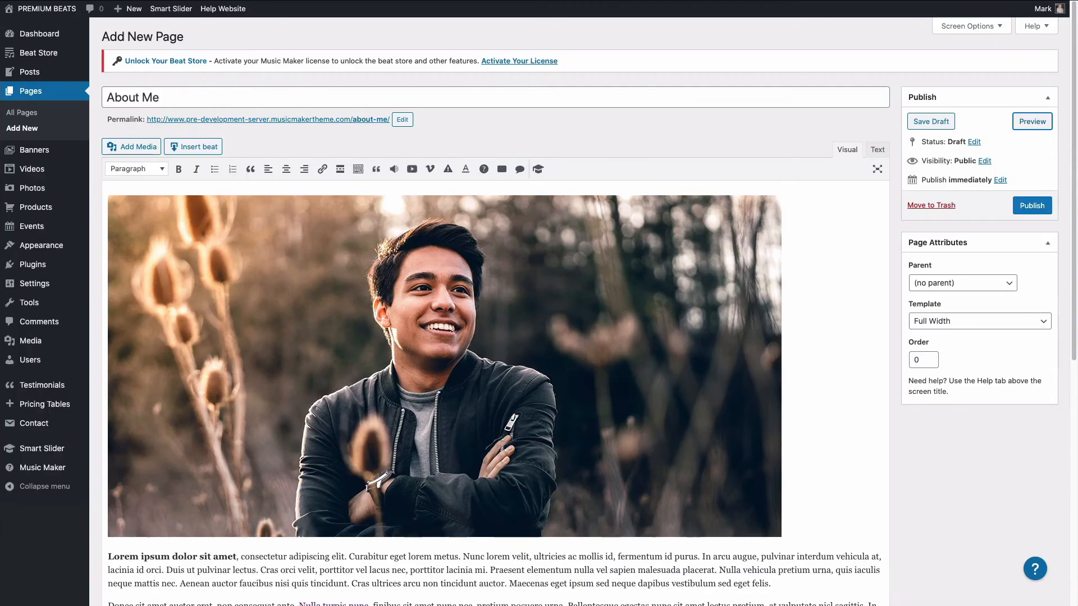
- Open the original of the inserted photo for editing and crop away both sides, keeping the full height around the man
{"action": "left_click", "coordinate": [495, 316]}
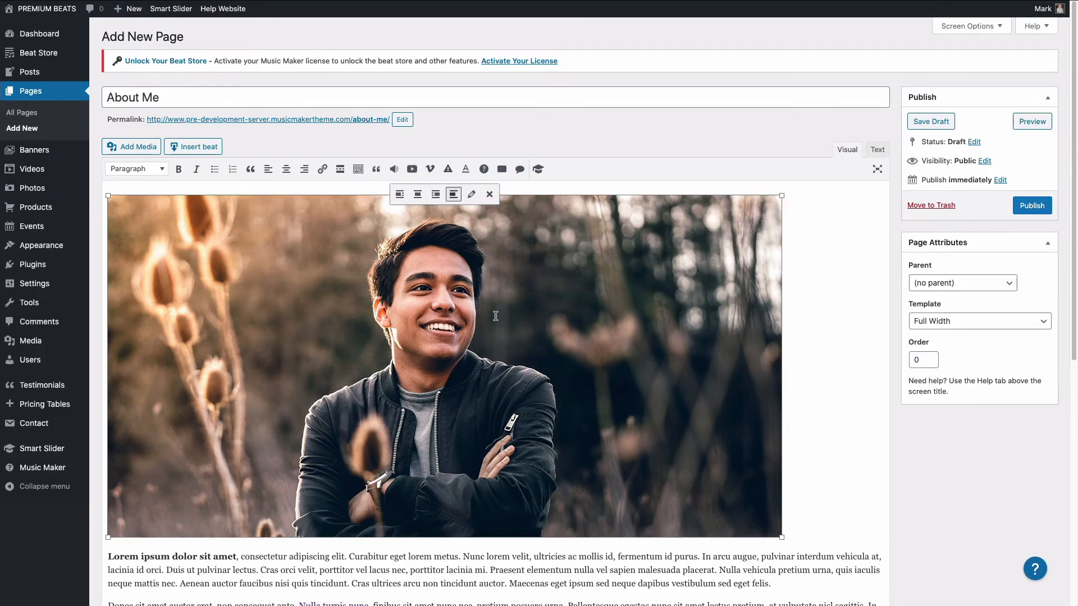
{"action": "left_click", "coordinate": [471, 194]}
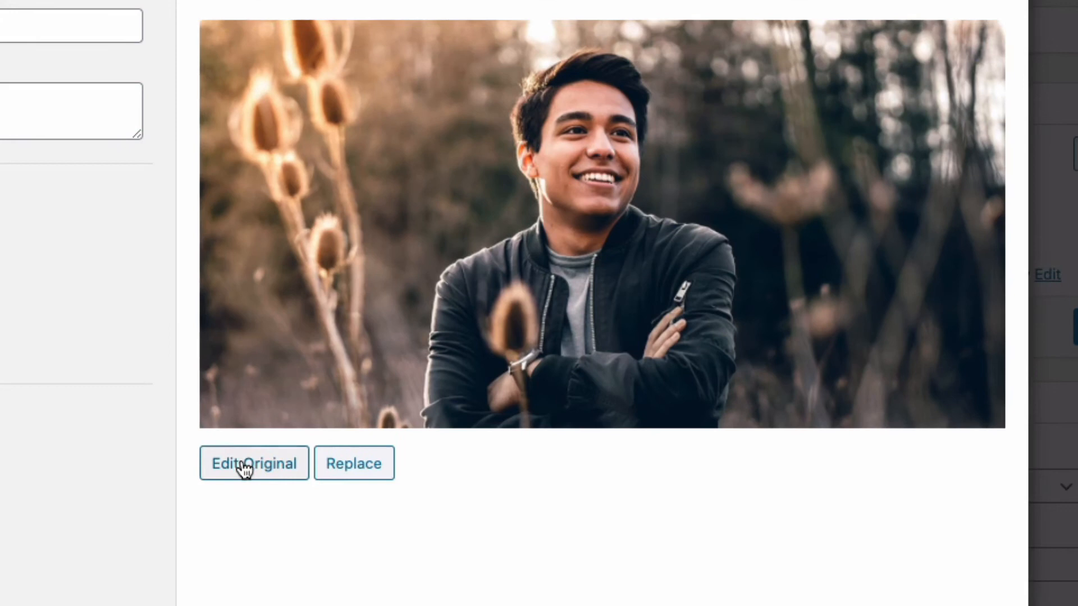
{"action": "left_click", "coordinate": [616, 273]}
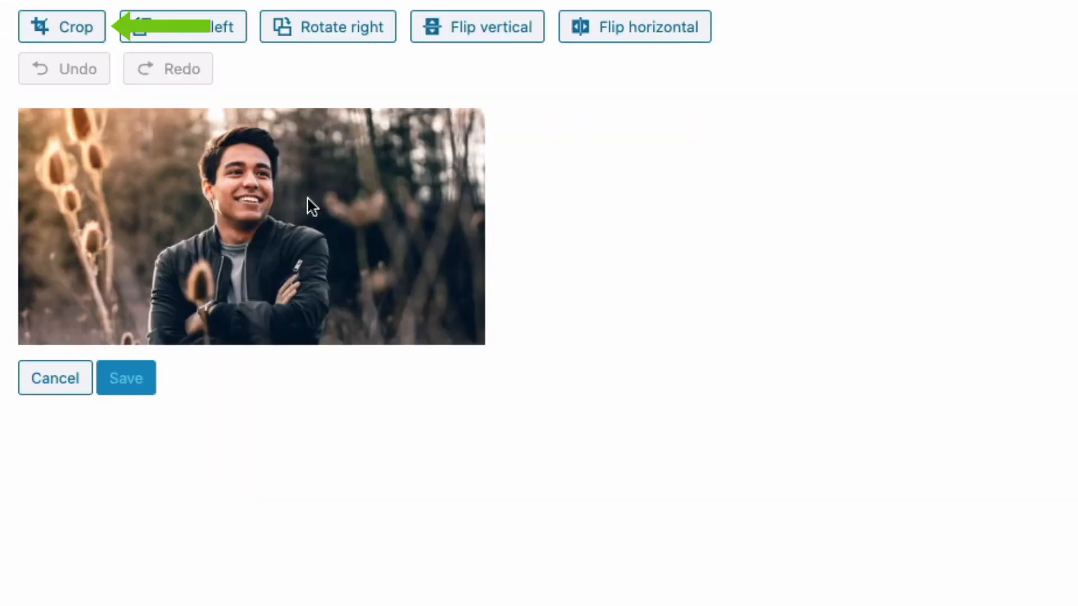
{"action": "left_click", "coordinate": [79, 38]}
{"action": "left_click_drag", "start_coordinate": [483, 226], "coordinate": [377, 220]}
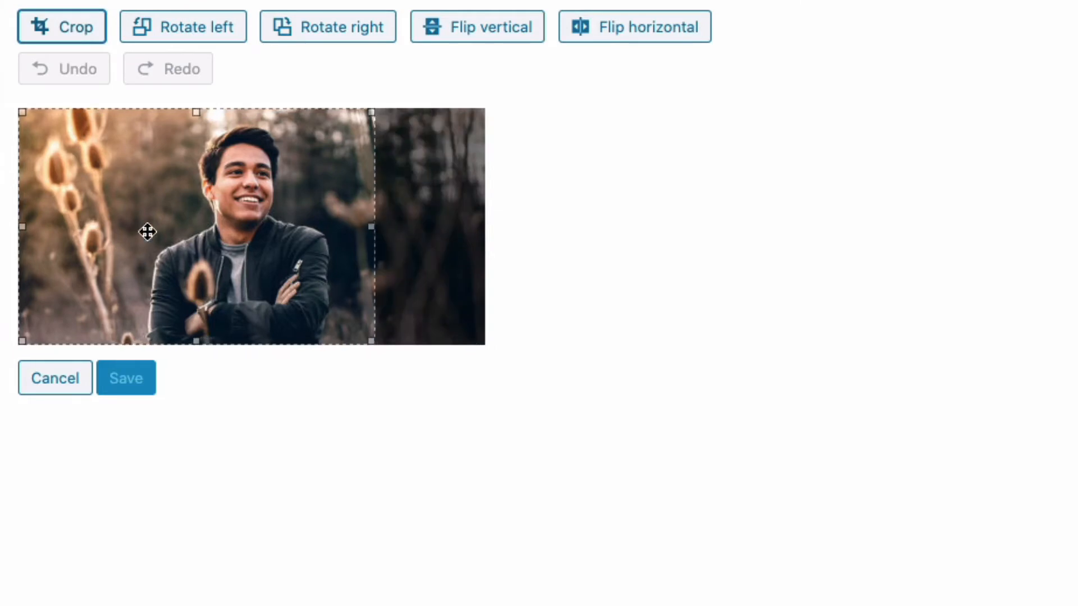
{"action": "left_click_drag", "start_coordinate": [23, 227], "coordinate": [120, 236]}
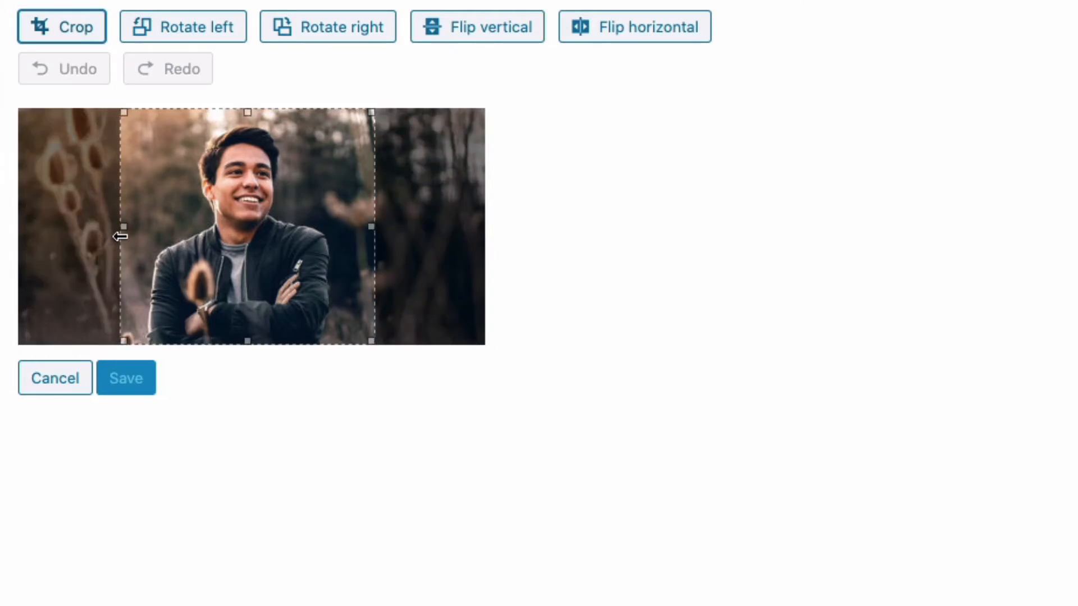
{"action": "left_click", "coordinate": [66, 37]}
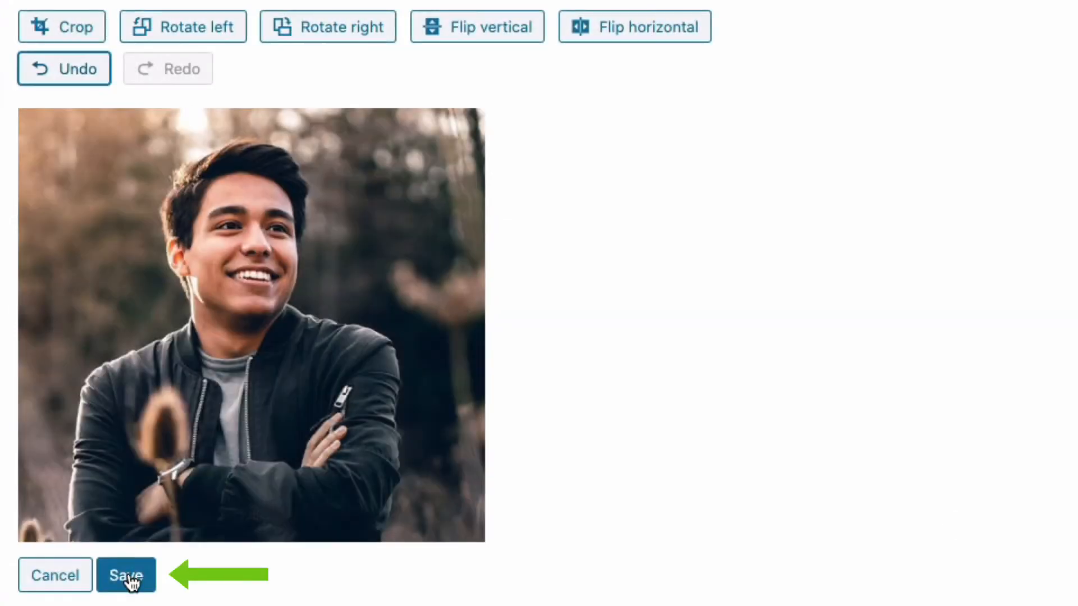
- Save the cropped photo, update it in the About Me page and align it to the right of the text
{"action": "left_click", "coordinate": [128, 576]}
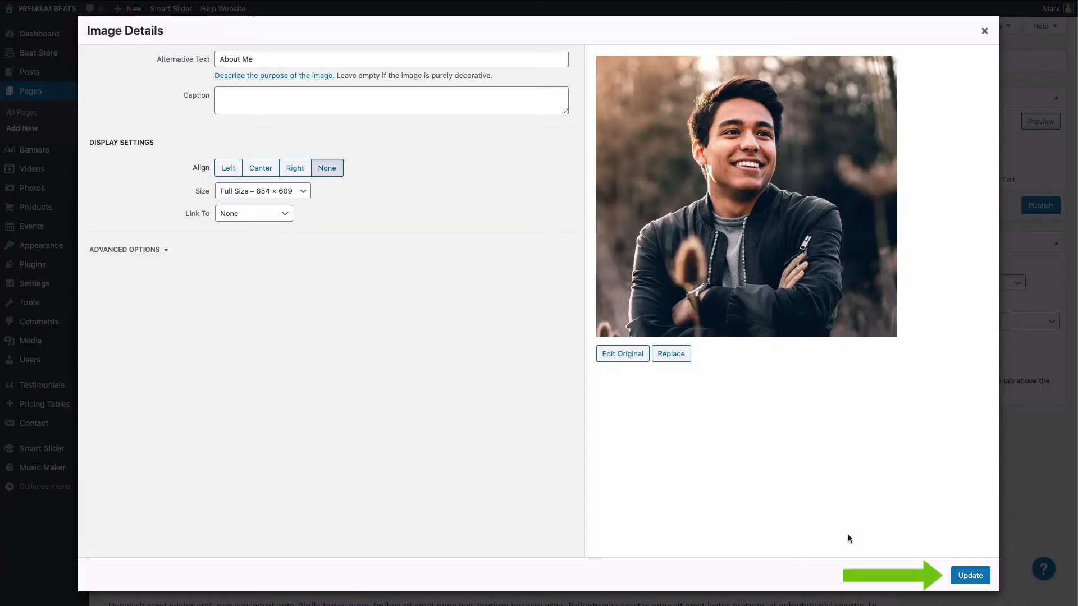
{"action": "left_click", "coordinate": [970, 575]}
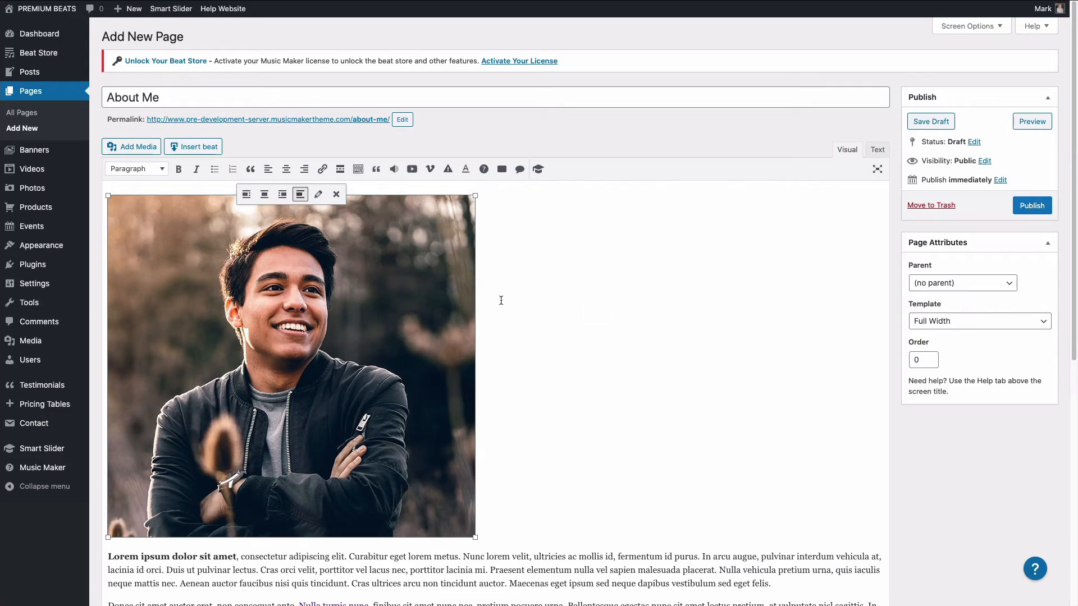
{"action": "left_click", "coordinate": [284, 194]}
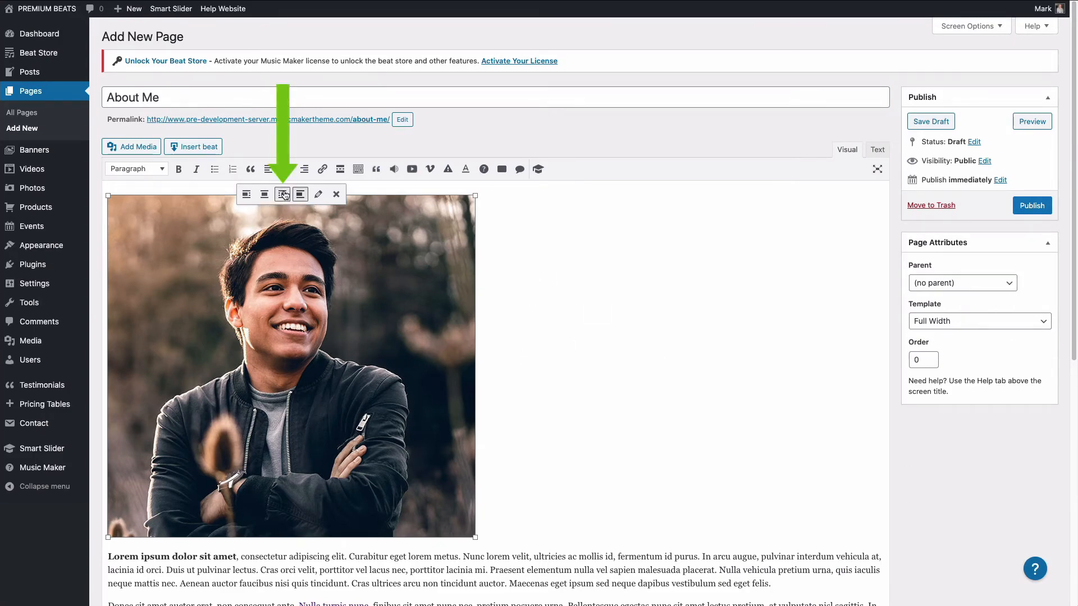
- Preview the page with the right-aligned photo, and resize the photo to a custom width of 400 pixels
{"action": "left_click", "coordinate": [1020, 126]}
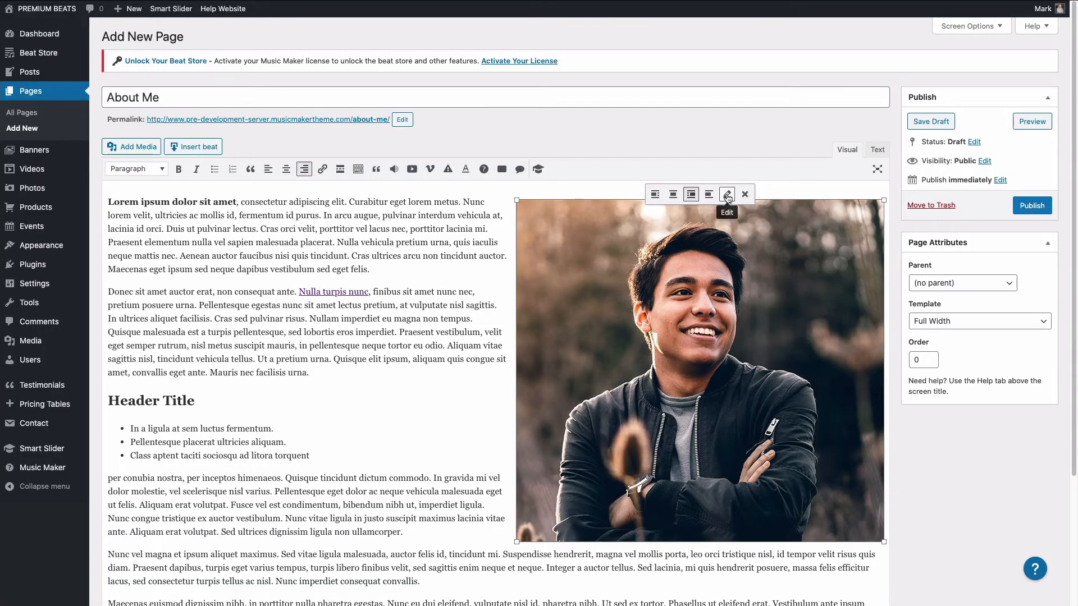
{"action": "left_click", "coordinate": [728, 194]}
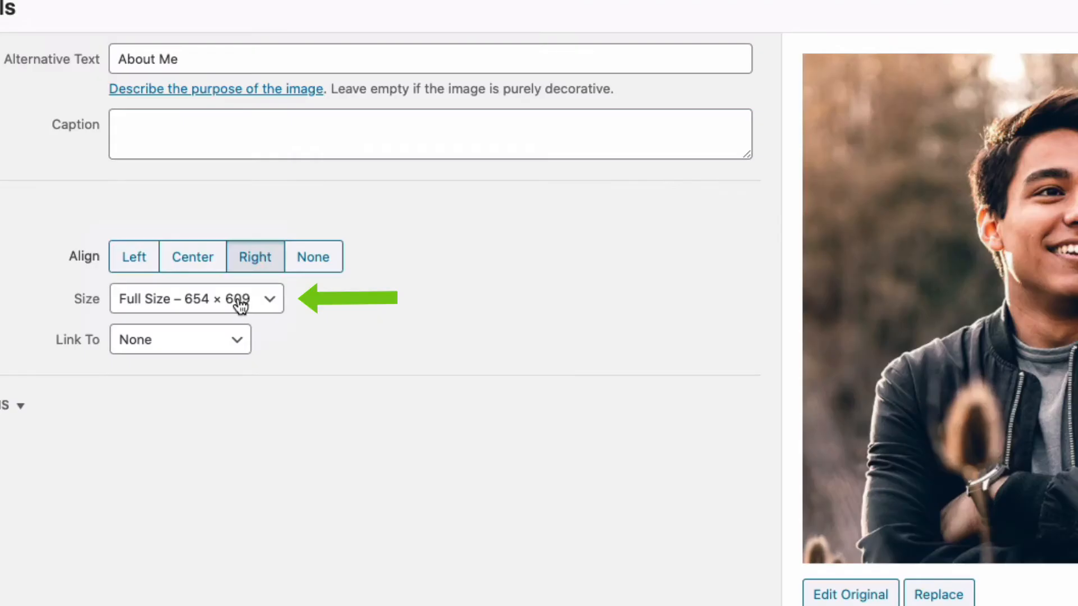
{"action": "left_click", "coordinate": [287, 191]}
{"action": "left_click", "coordinate": [226, 318]}
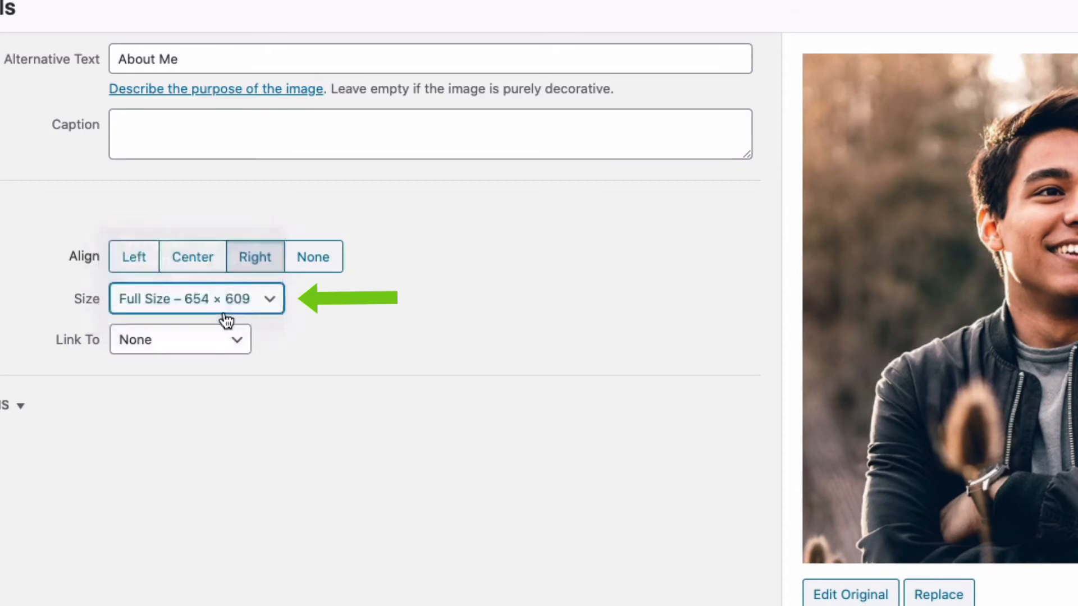
{"action": "left_click", "coordinate": [133, 359]}
{"action": "double_click", "coordinate": [132, 359]}
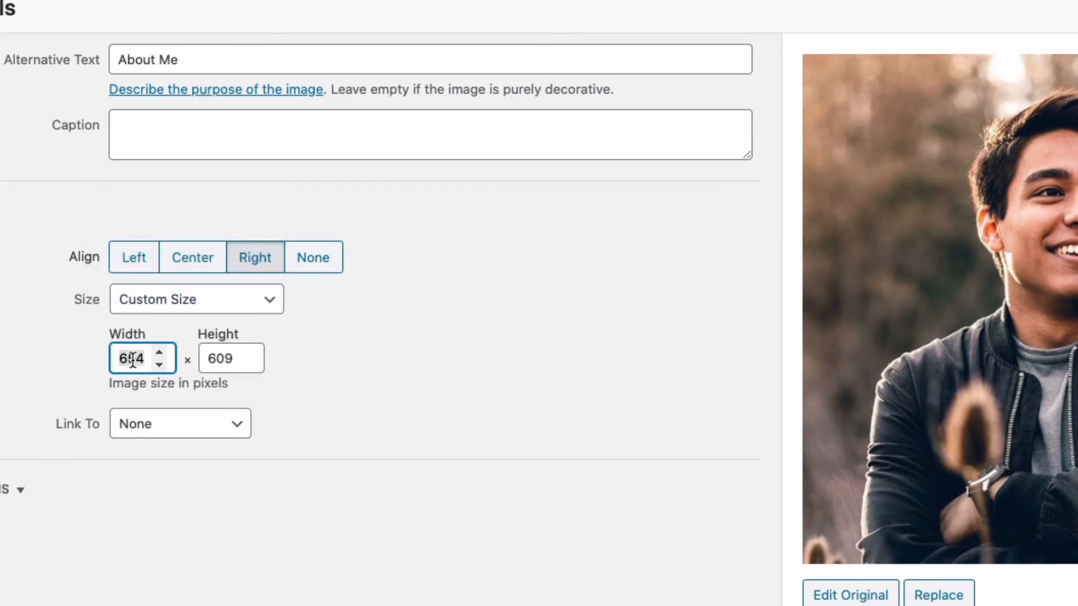
{"action": "type", "text": "400"}
{"action": "left_click", "coordinate": [291, 522]}
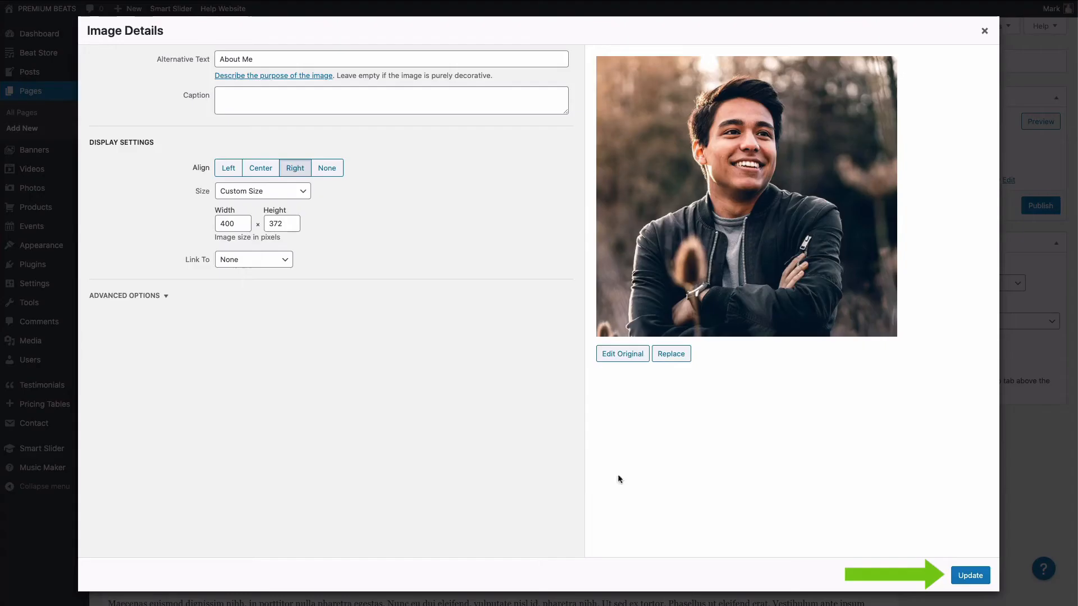
{"action": "left_click", "coordinate": [962, 575]}
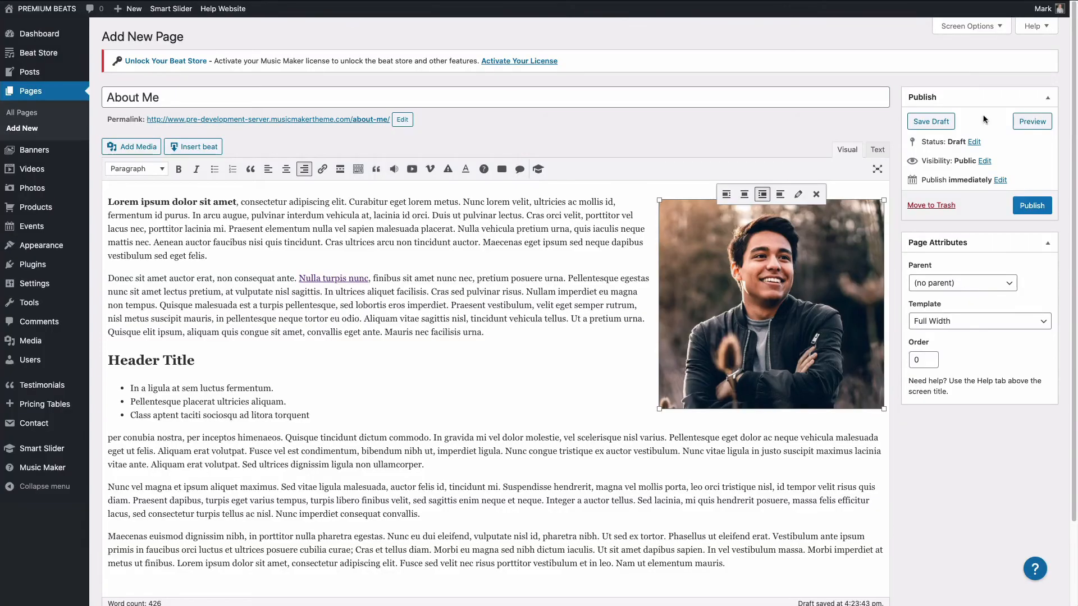
- Publish the About Me page after previewing it, and view the published page
{"action": "left_click", "coordinate": [1033, 121]}
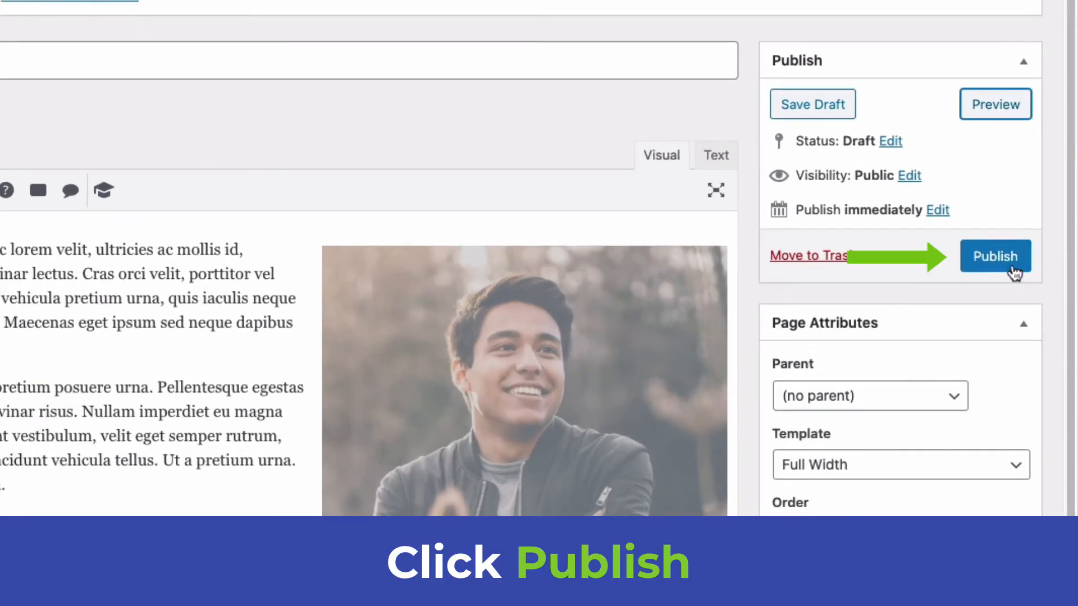
{"action": "left_click", "coordinate": [1015, 272]}
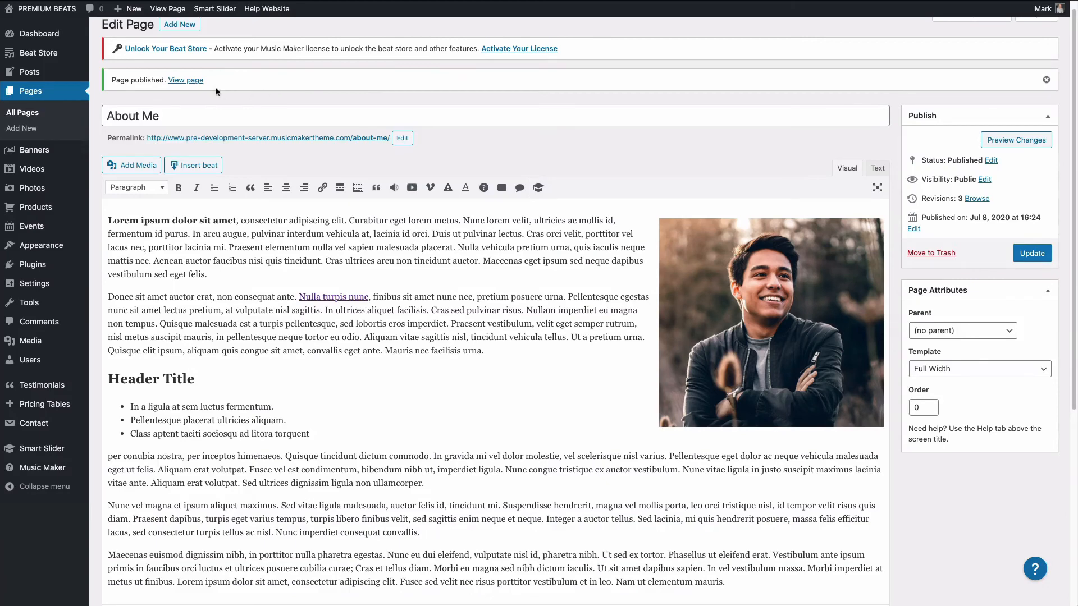
{"action": "left_click", "coordinate": [187, 80]}
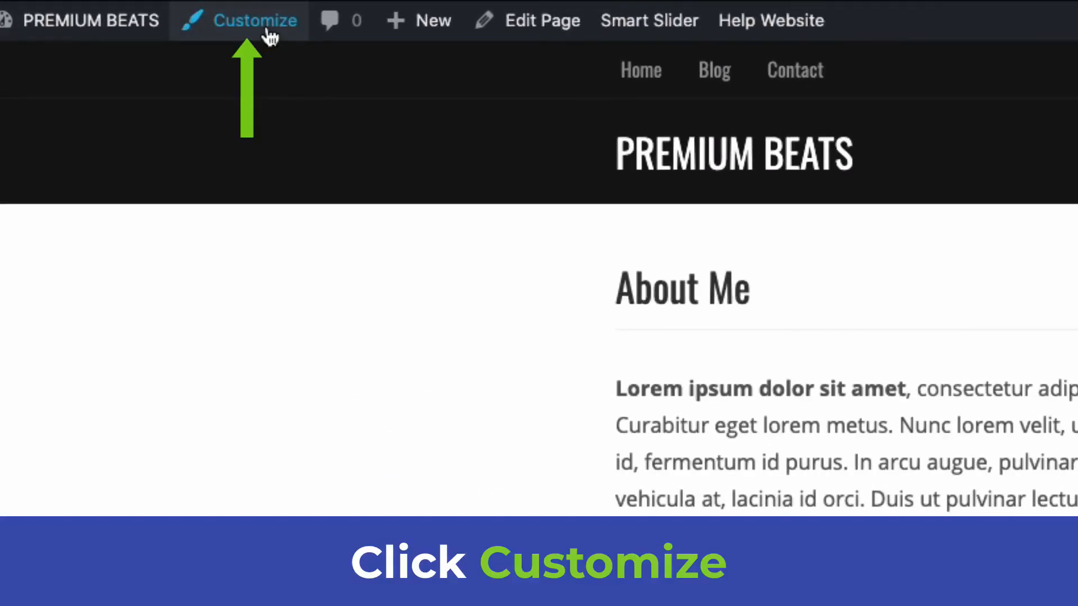
- Open the site customizer and add the About Me page to the Main Navigation Menu
{"action": "left_click", "coordinate": [269, 36]}
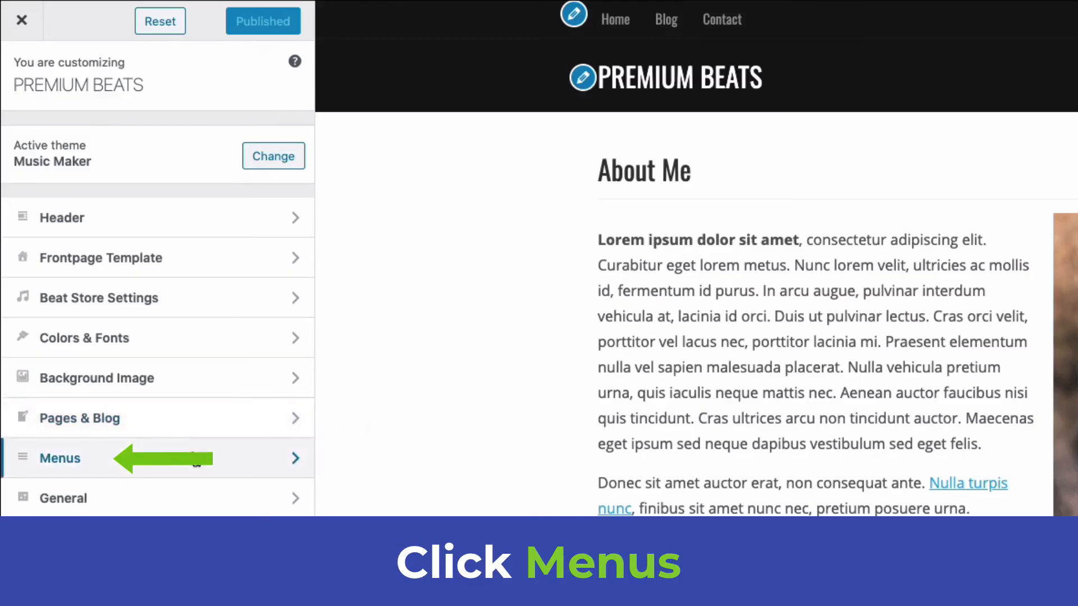
{"action": "left_click", "coordinate": [202, 452]}
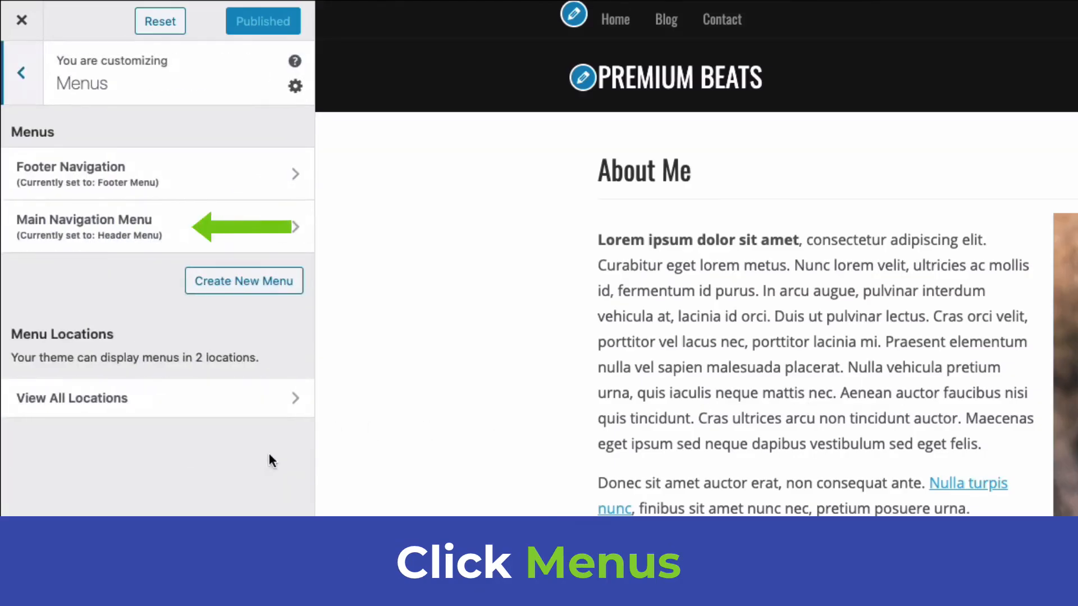
{"action": "left_click", "coordinate": [125, 233]}
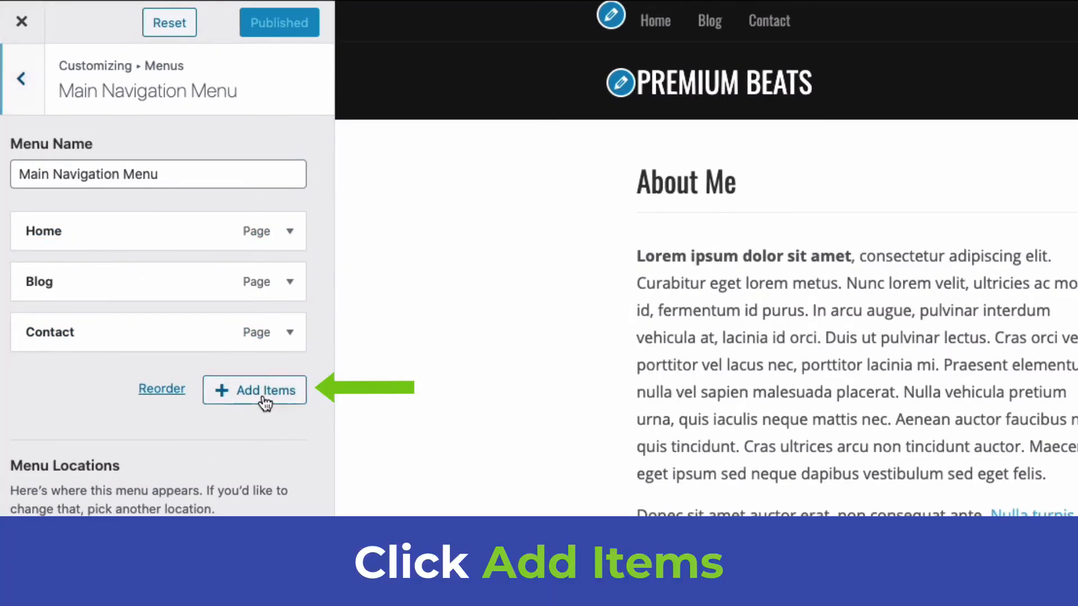
{"action": "left_click", "coordinate": [263, 402]}
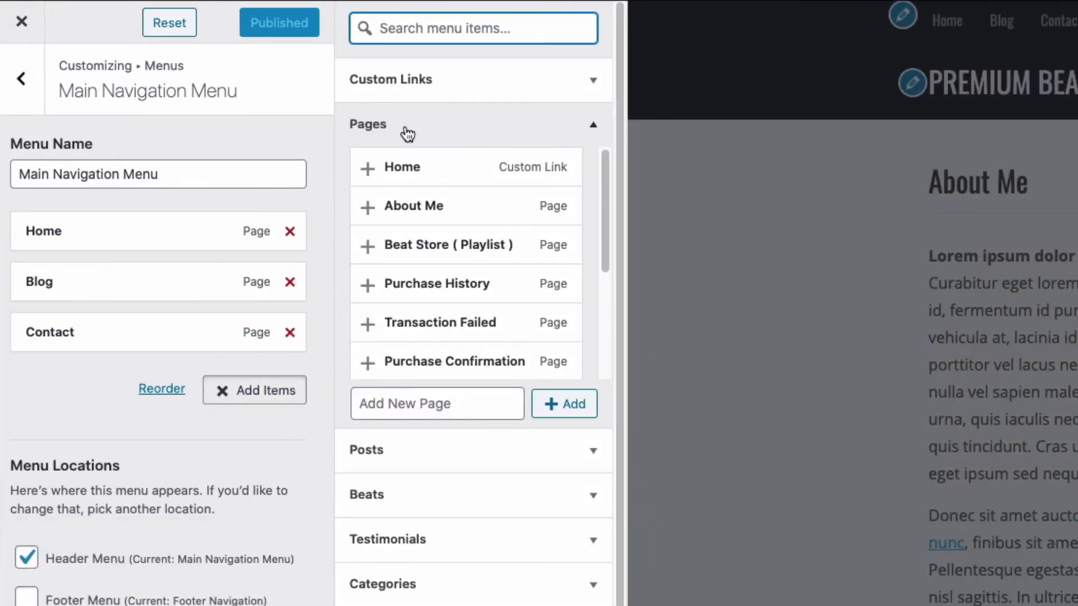
{"action": "left_click", "coordinate": [463, 130]}
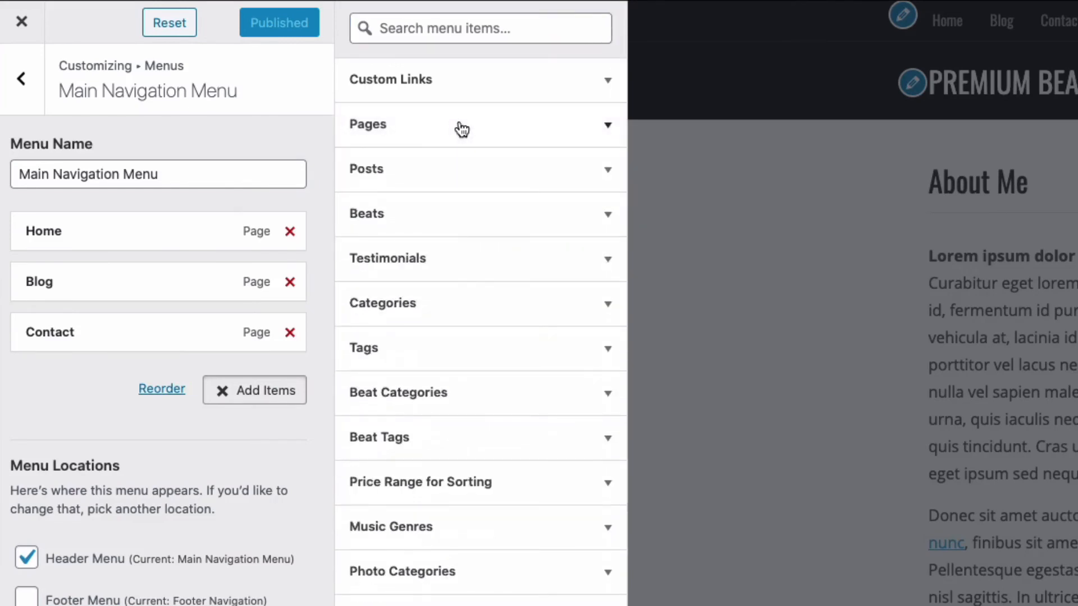
{"action": "left_click", "coordinate": [466, 130]}
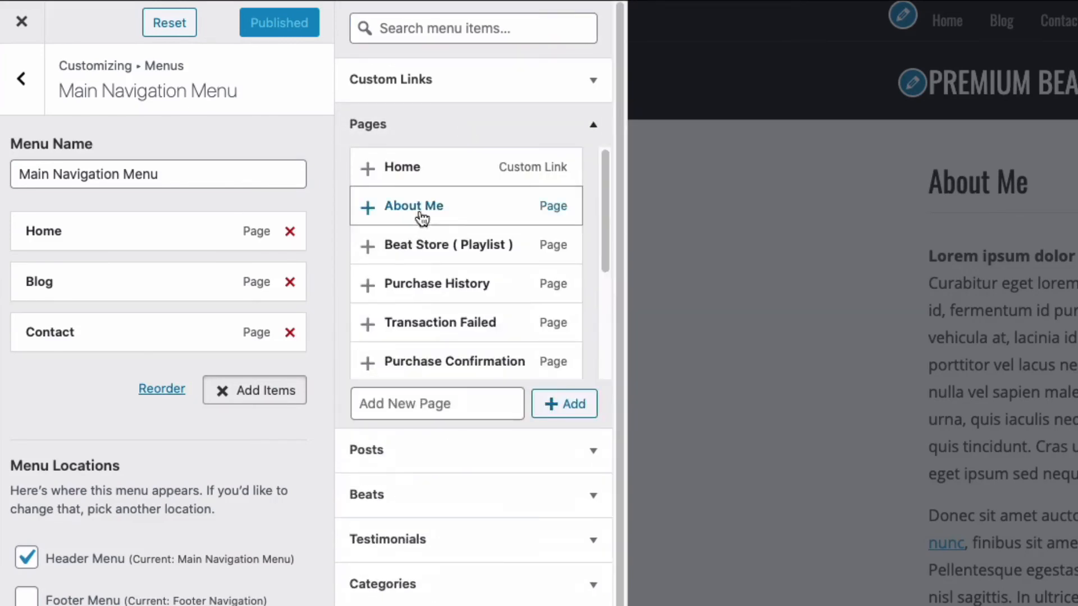
{"action": "left_click", "coordinate": [368, 208]}
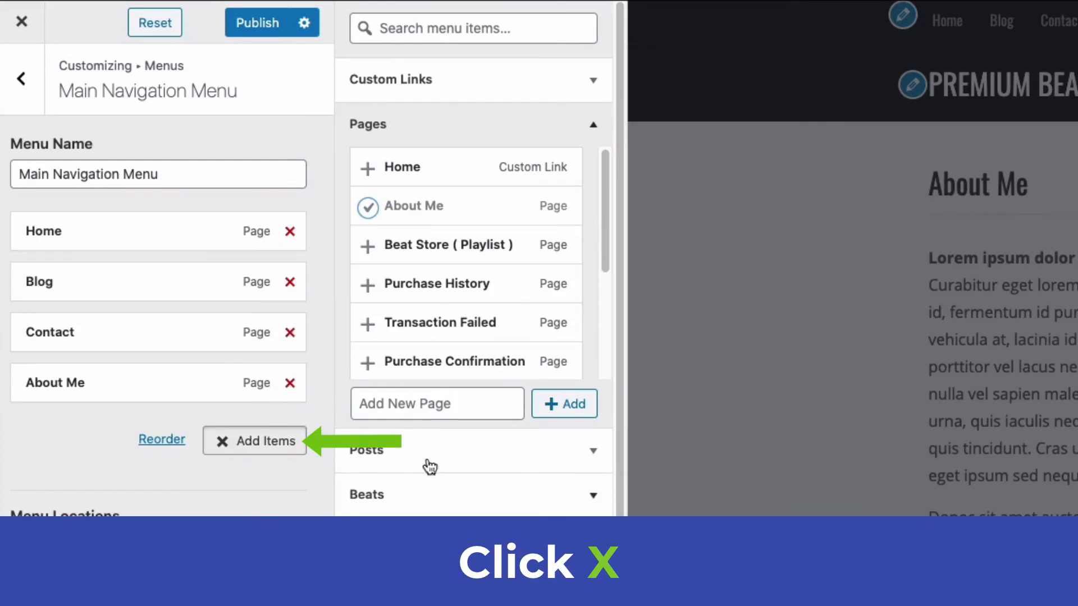
{"action": "left_click", "coordinate": [222, 442]}
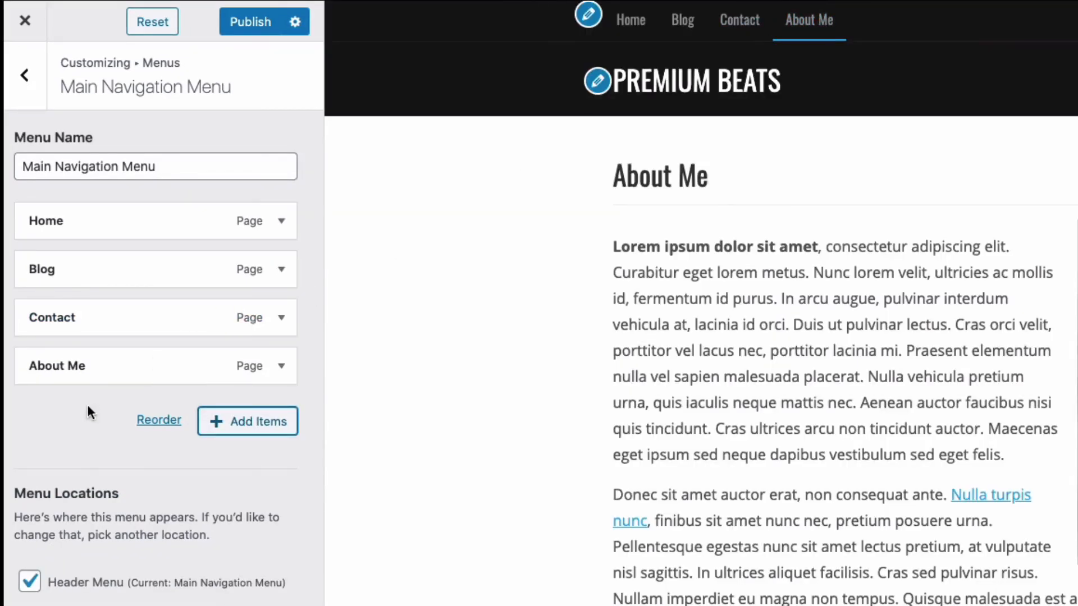
- Move About Me between Home and Blog in the Main Navigation Menu, and publish the menu before leaving the customizer
{"action": "left_click_drag", "start_coordinate": [90, 378], "coordinate": [86, 274]}
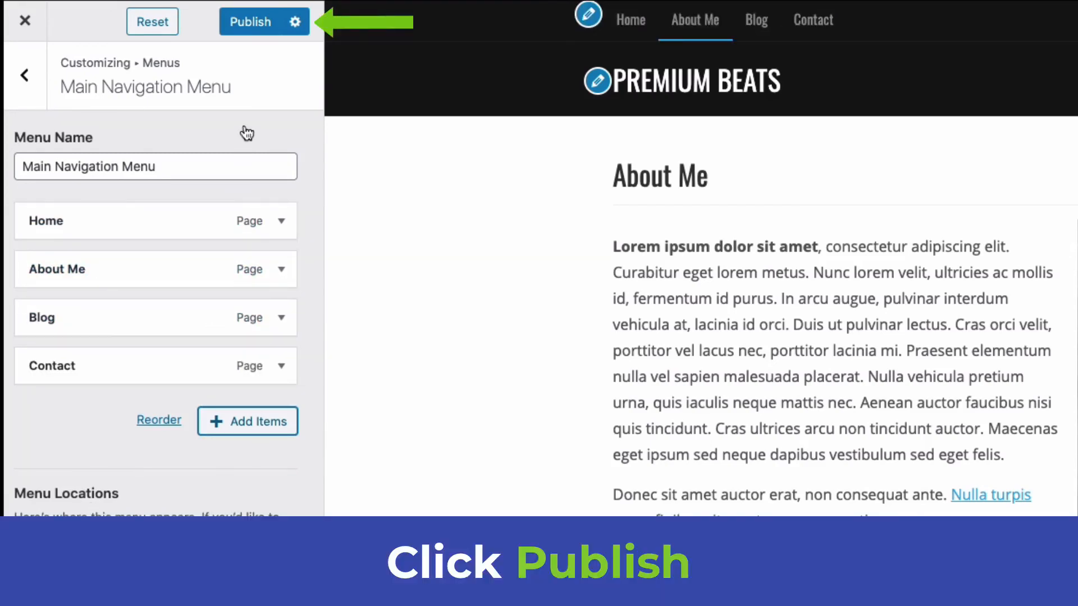
{"action": "left_click", "coordinate": [251, 27]}
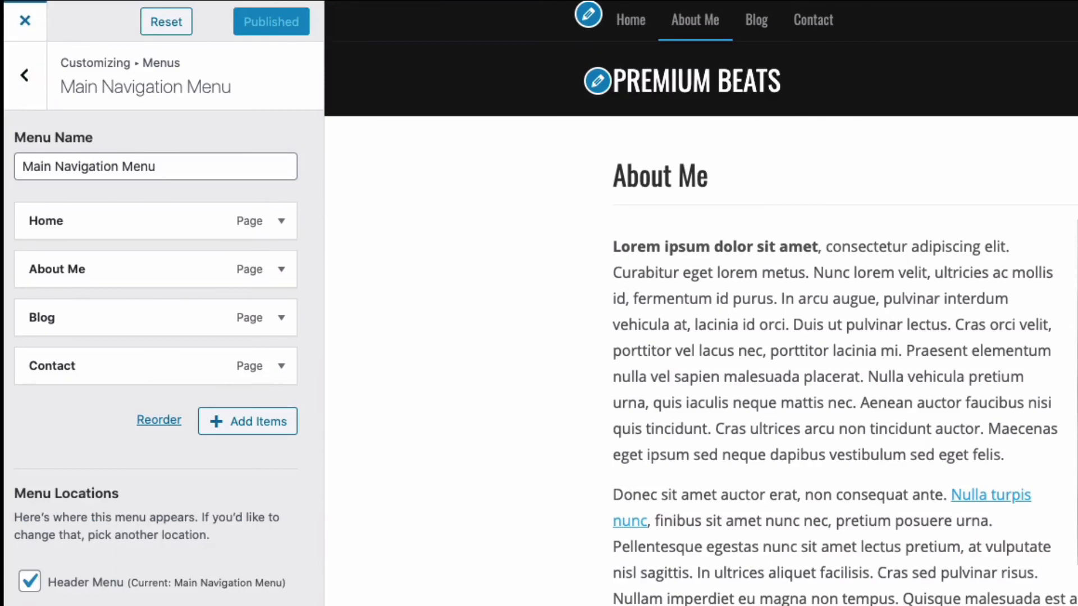
{"action": "left_click", "coordinate": [25, 21]}
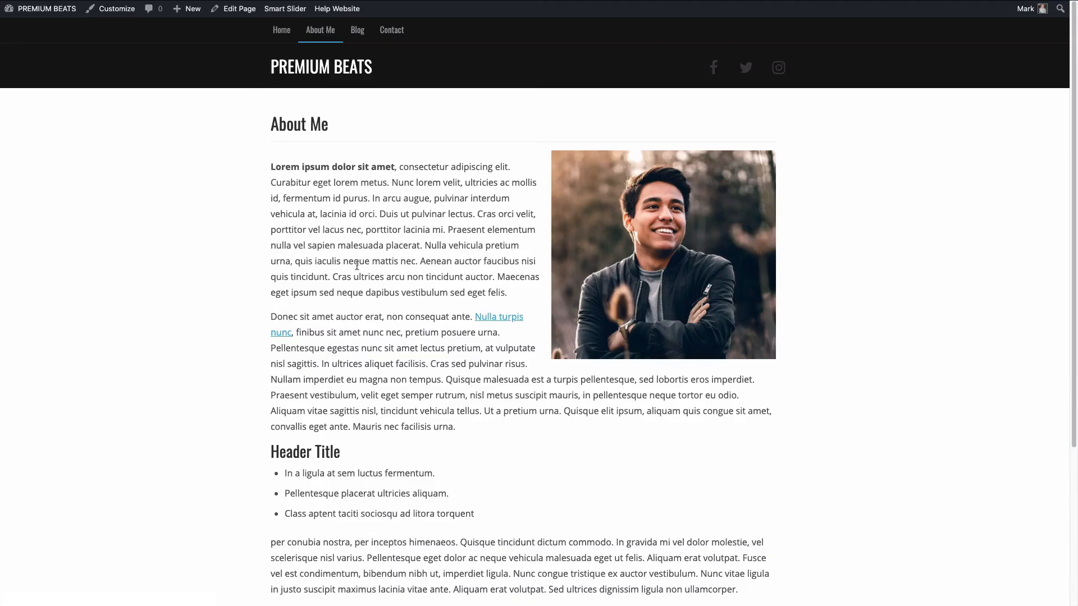